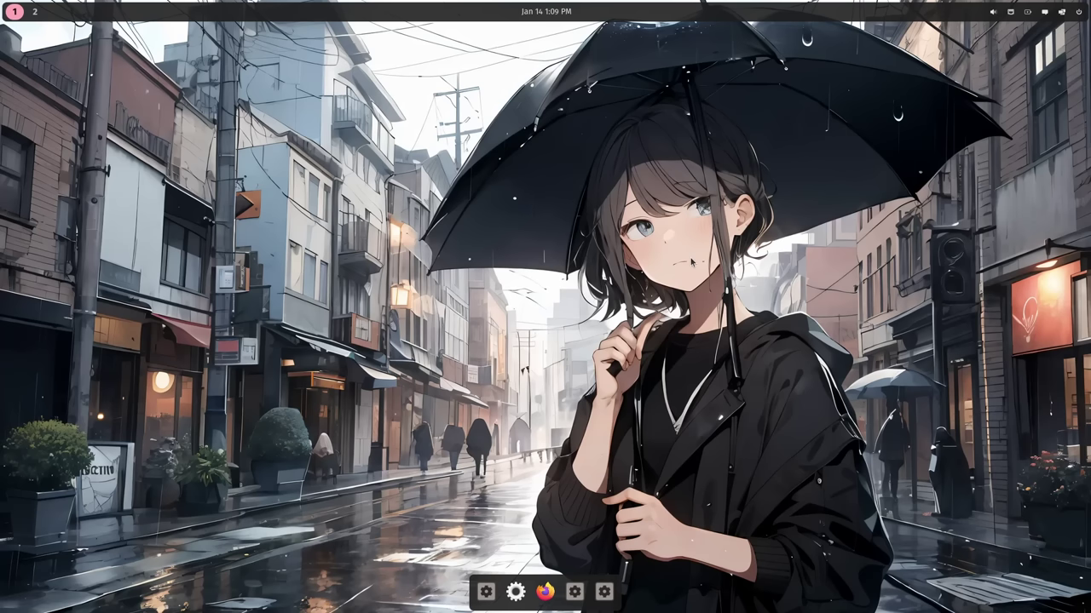
key("super+space")
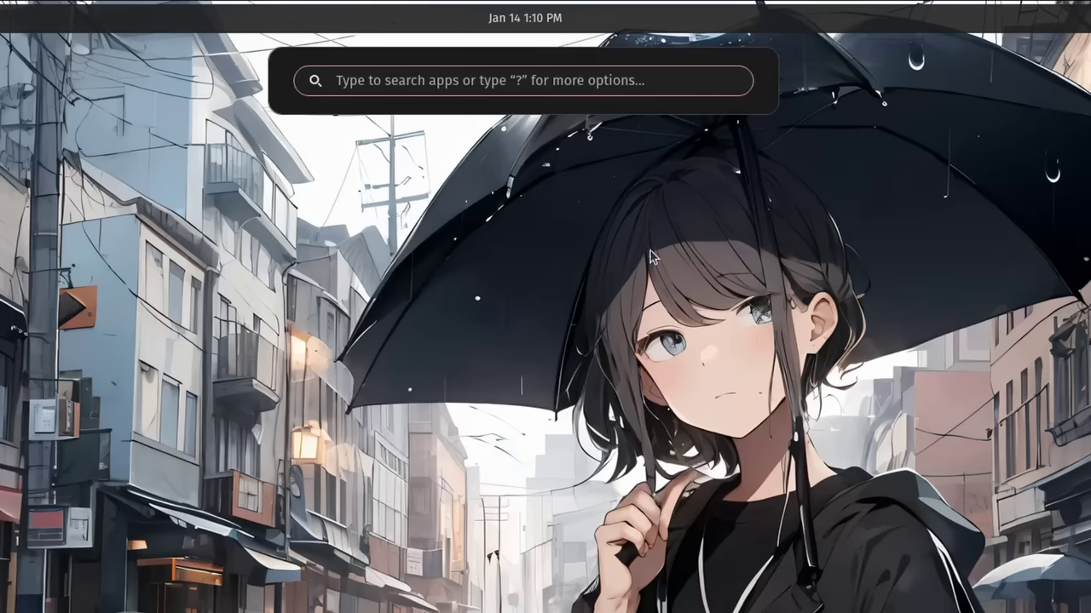
type("?")
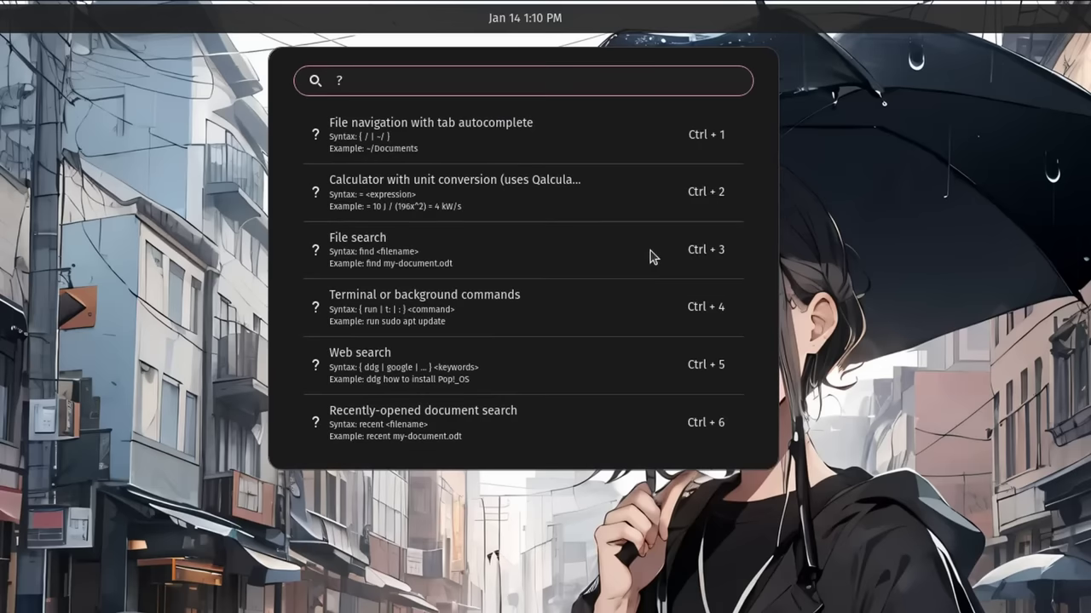
left_click(572, 198)
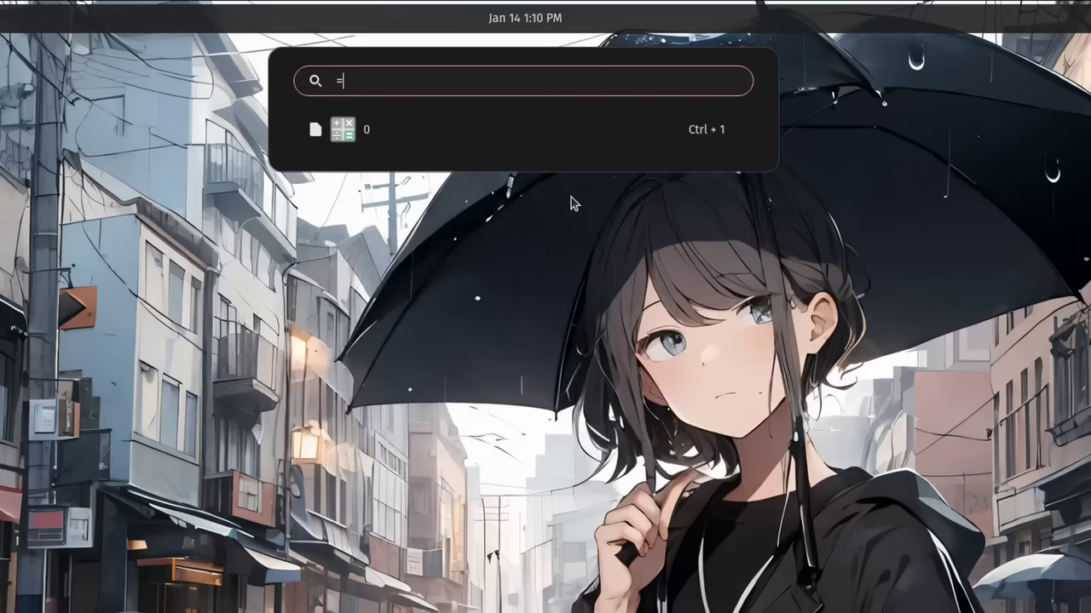
type("2+2")
key("BackSpace")
key("BackSpace")
key("BackSpace")
key("BackSpace")
type("run")
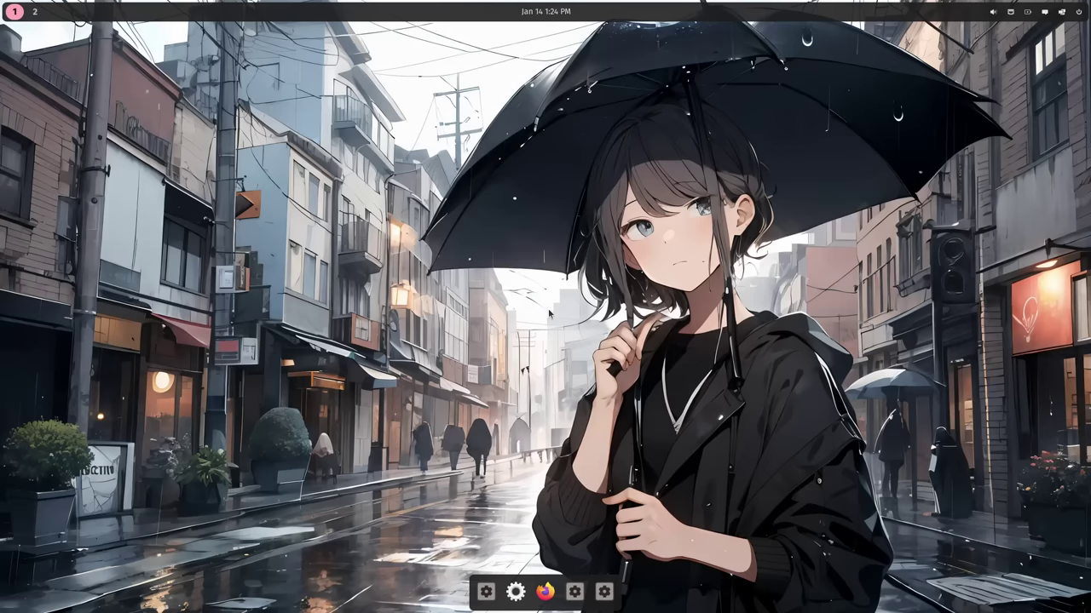
key("super+a")
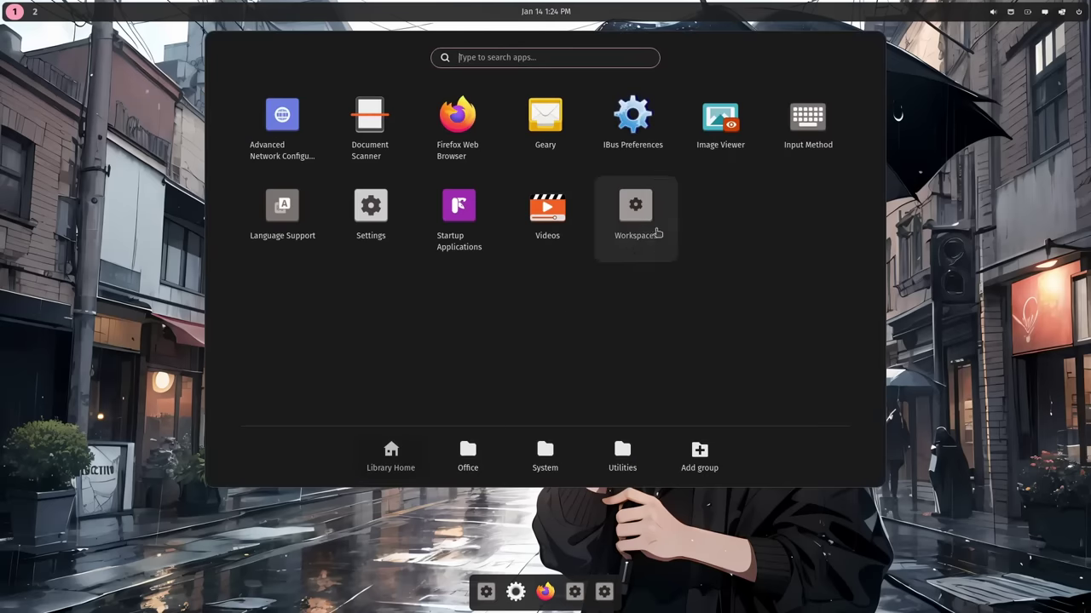
left_click(470, 456)
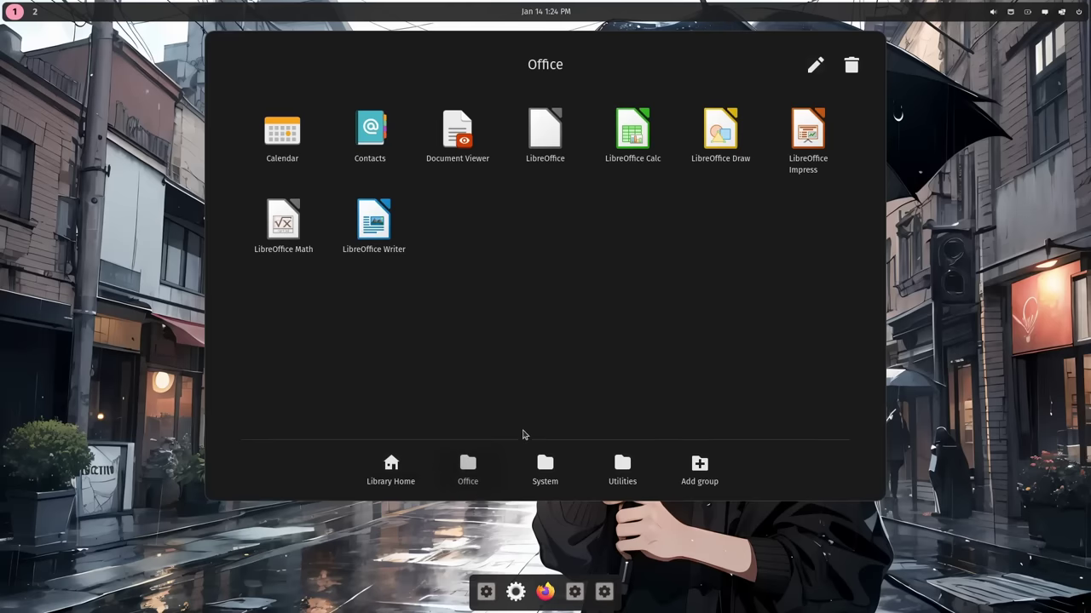
left_click(554, 456)
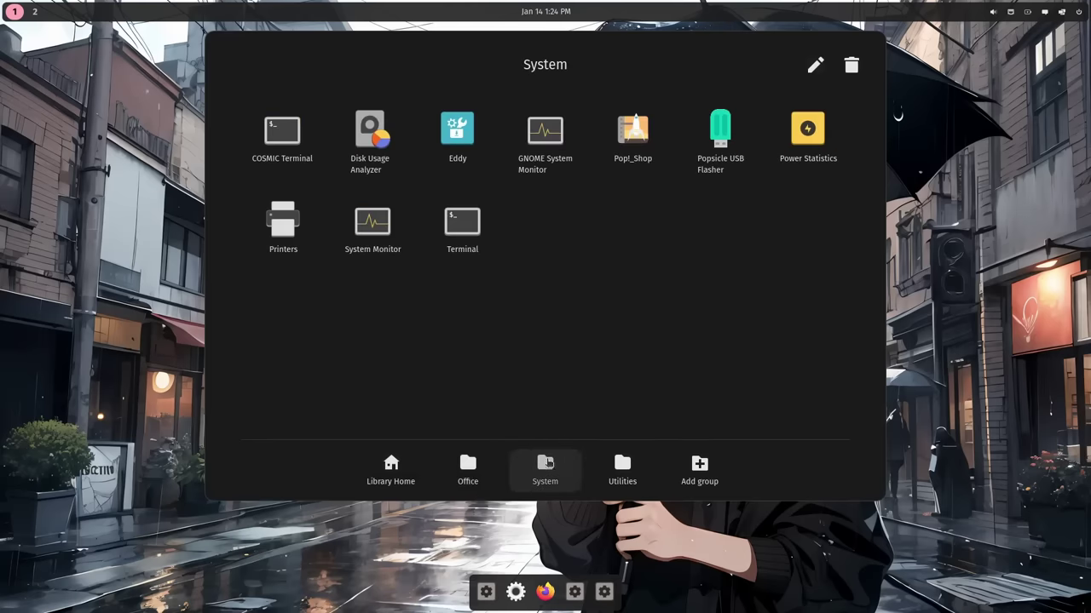
left_click(809, 66)
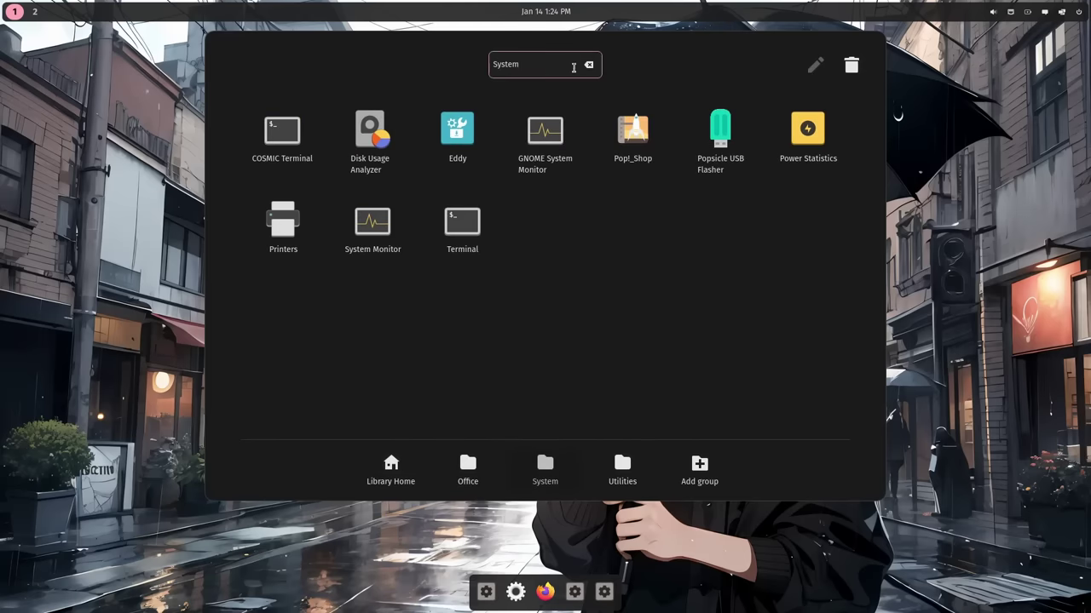
left_click(706, 461)
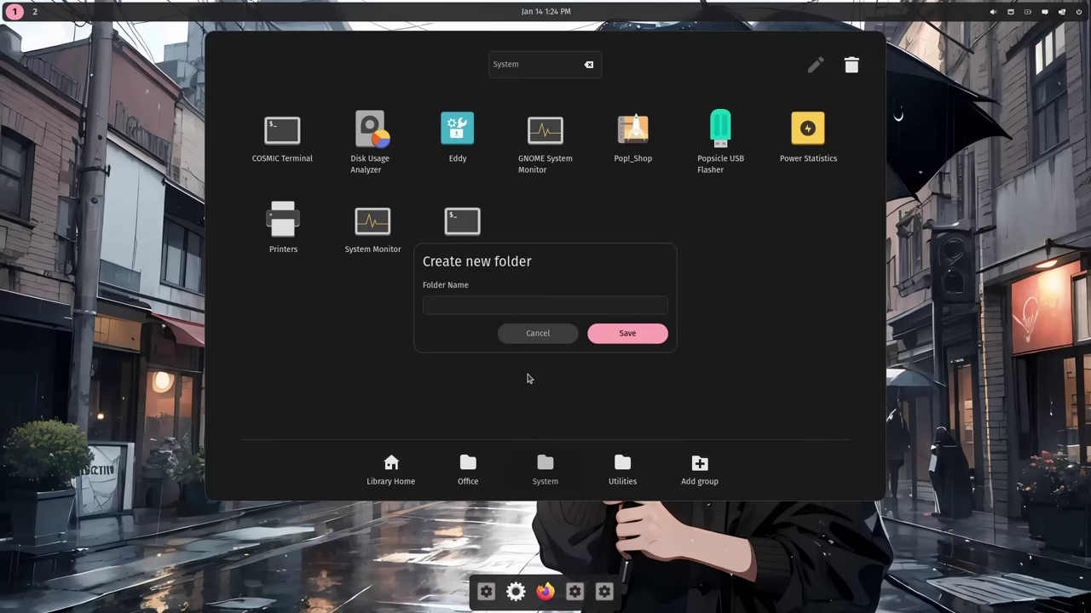
left_click(529, 307)
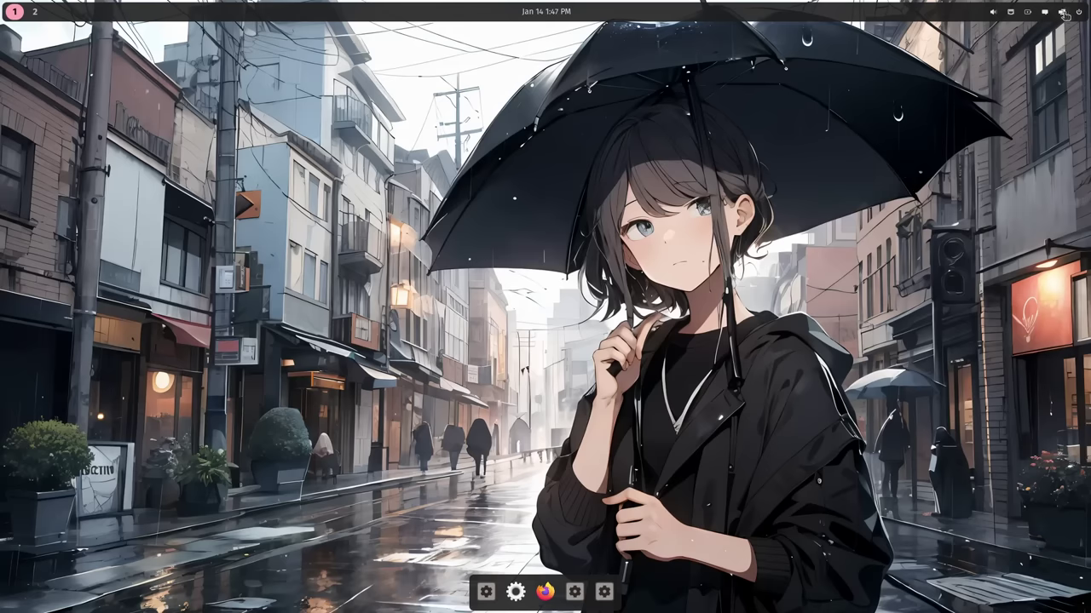
- Launch Terminal from the dock and open two more terminal windows via File > New window
left_click(1063, 12)
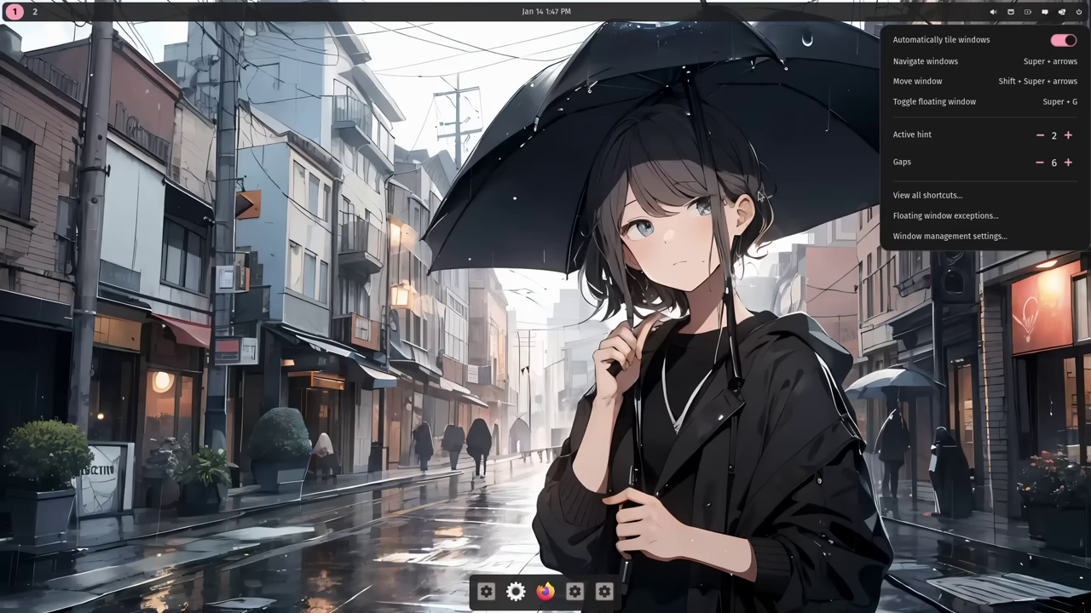
left_click(888, 182)
left_click(486, 590)
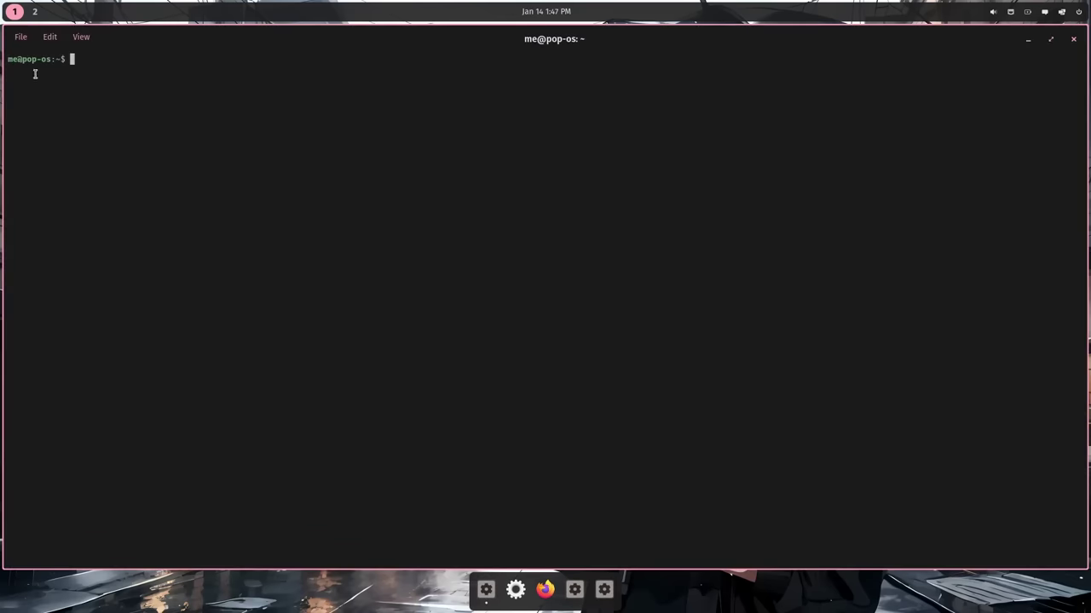
left_click(14, 37)
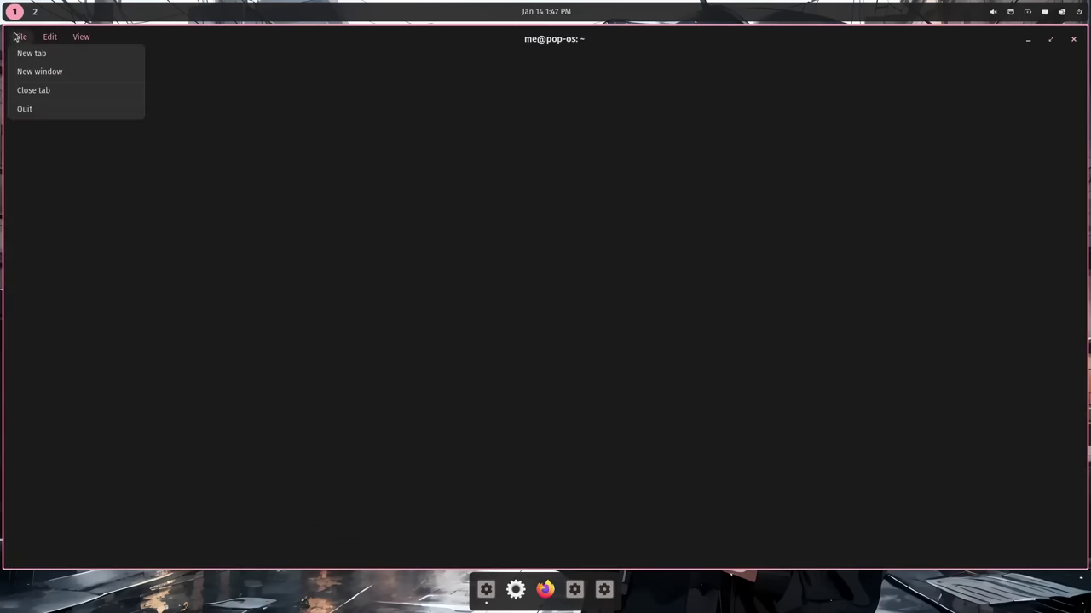
left_click(44, 77)
left_click(19, 38)
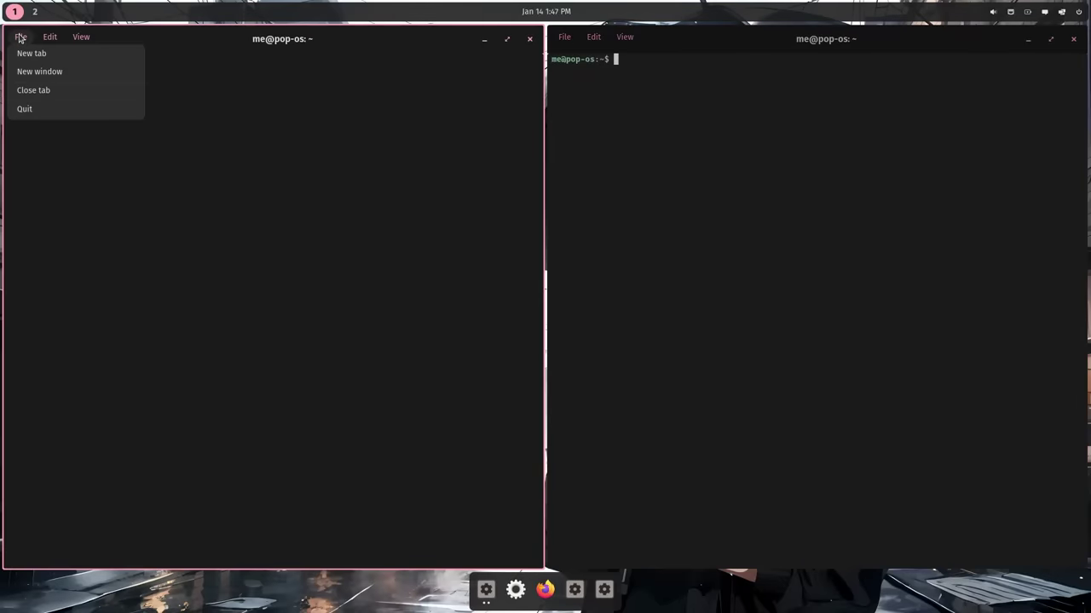
left_click(40, 77)
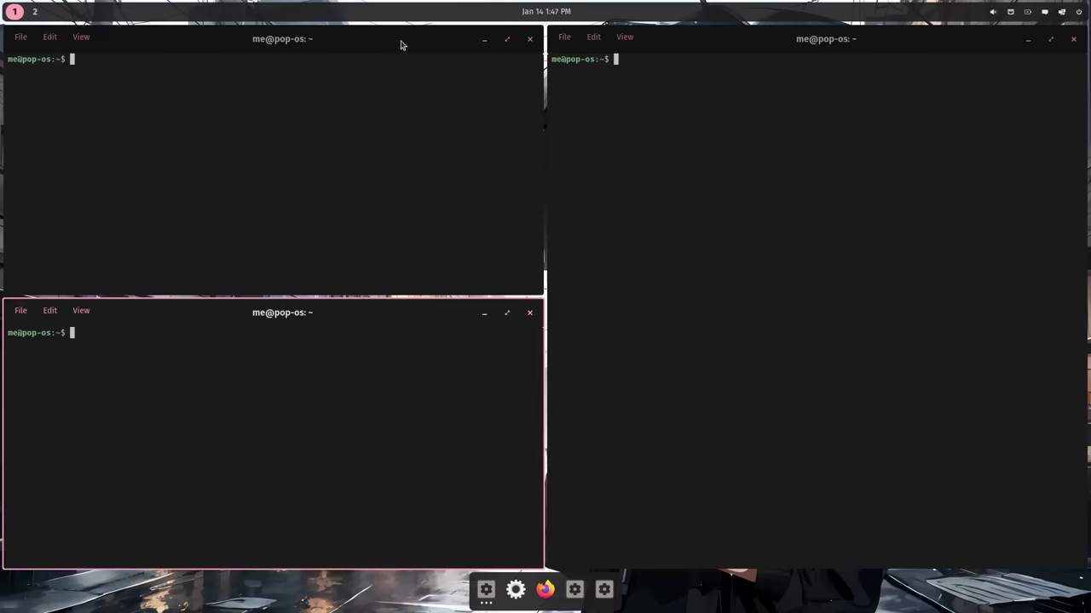
- Drag the terminals into tiles and a tabbed stack, then swap the stack with the single terminal
left_click_drag(401, 39, 934, 465)
left_click_drag(806, 39, 61, 239)
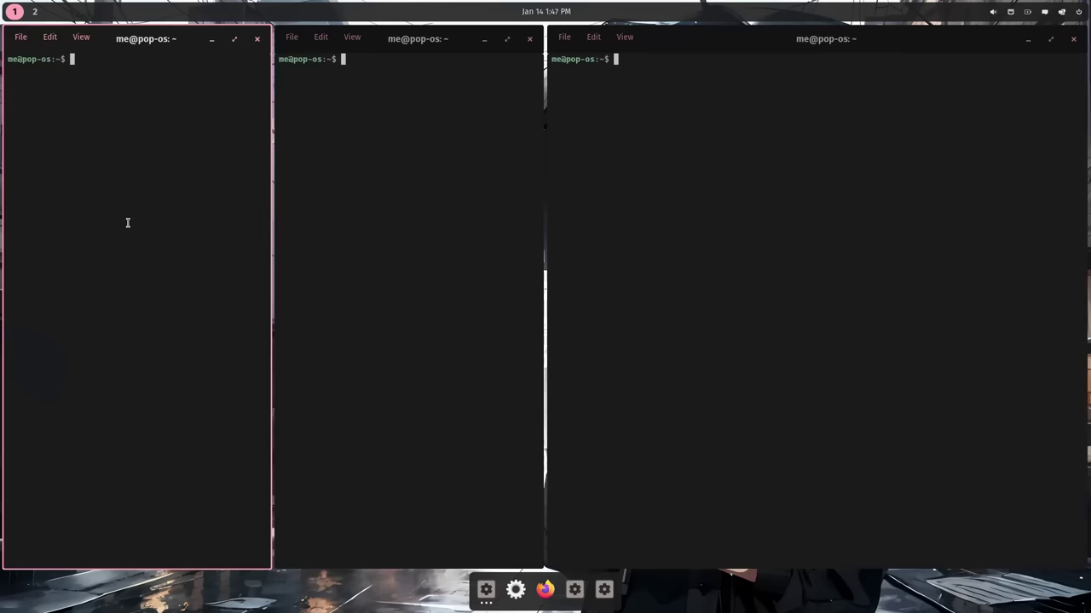
left_click_drag(129, 47, 295, 342)
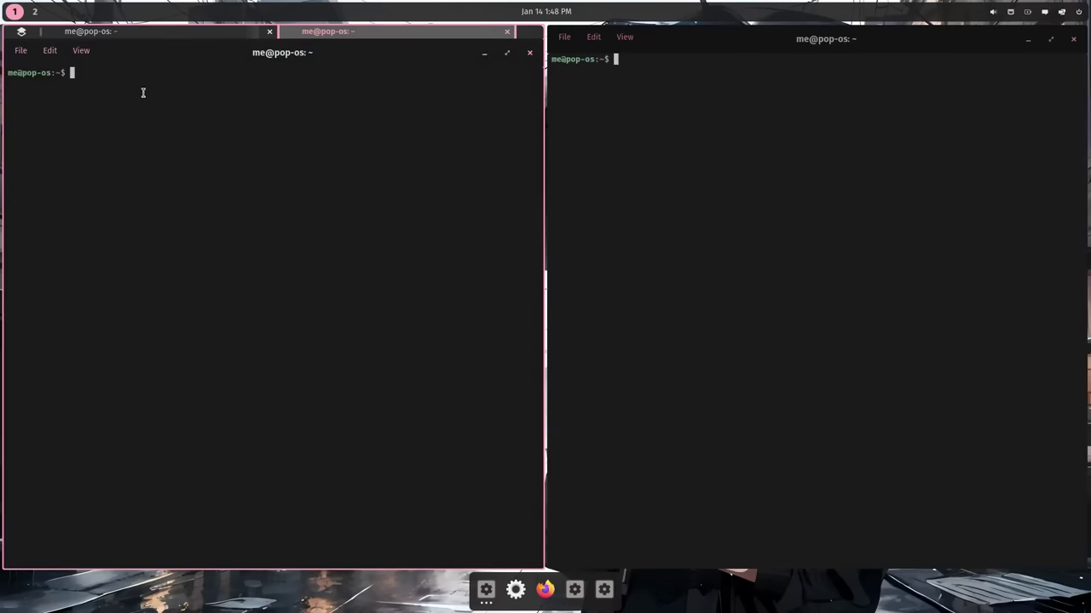
left_click(26, 34)
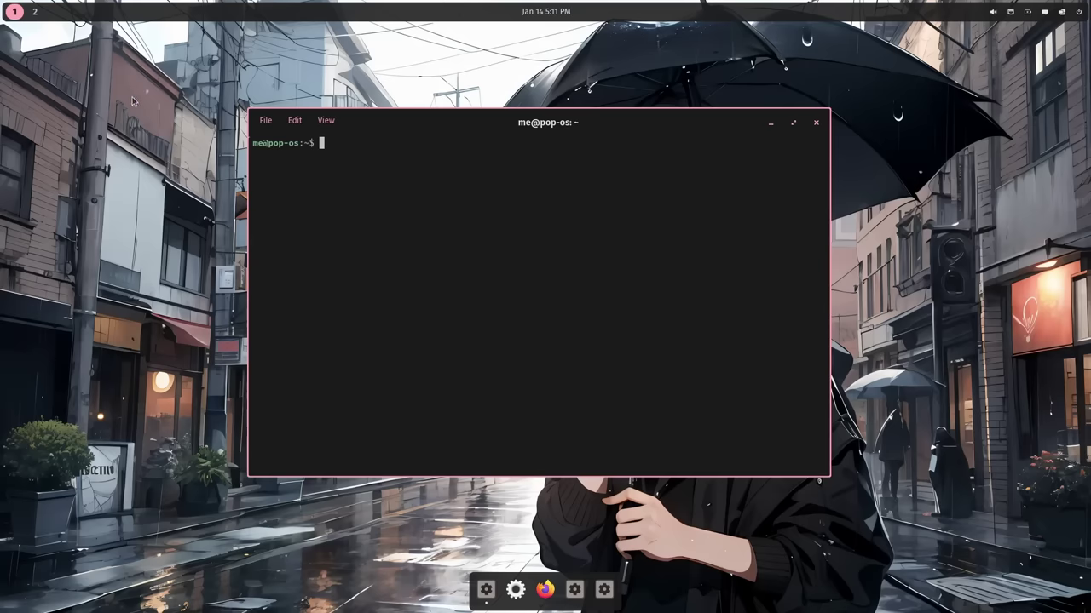
- Visit the empty second workspace, return to the first, and check the calendar
left_click(34, 11)
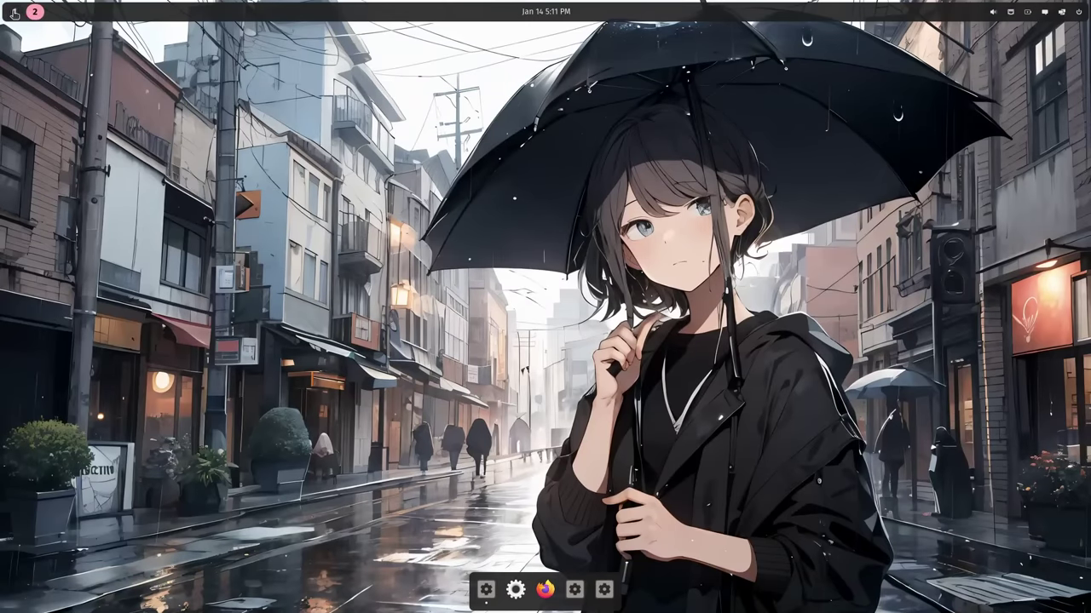
left_click(14, 11)
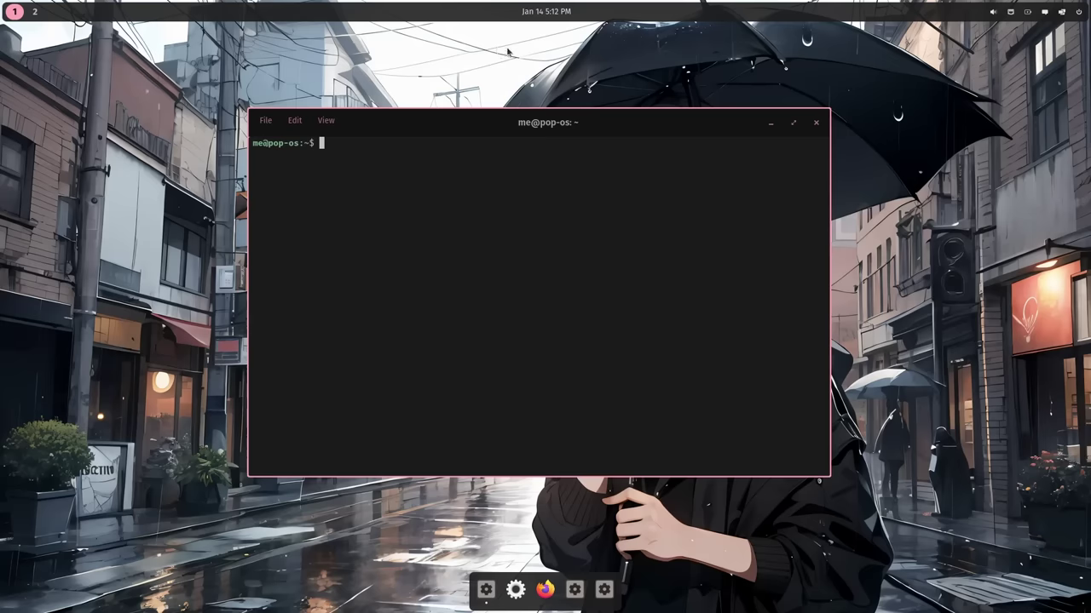
left_click(543, 15)
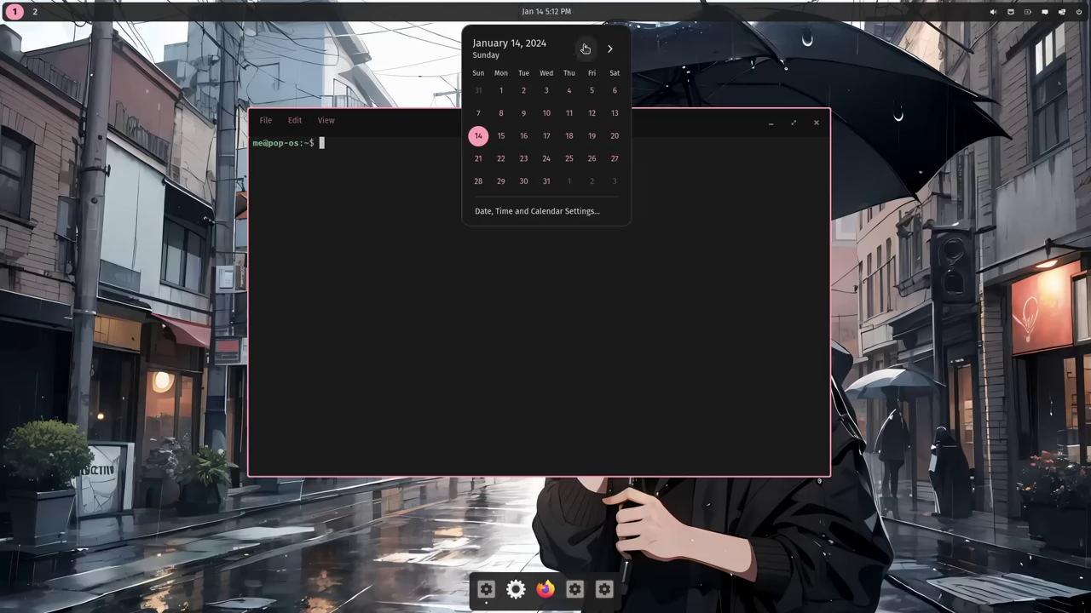
left_click(697, 43)
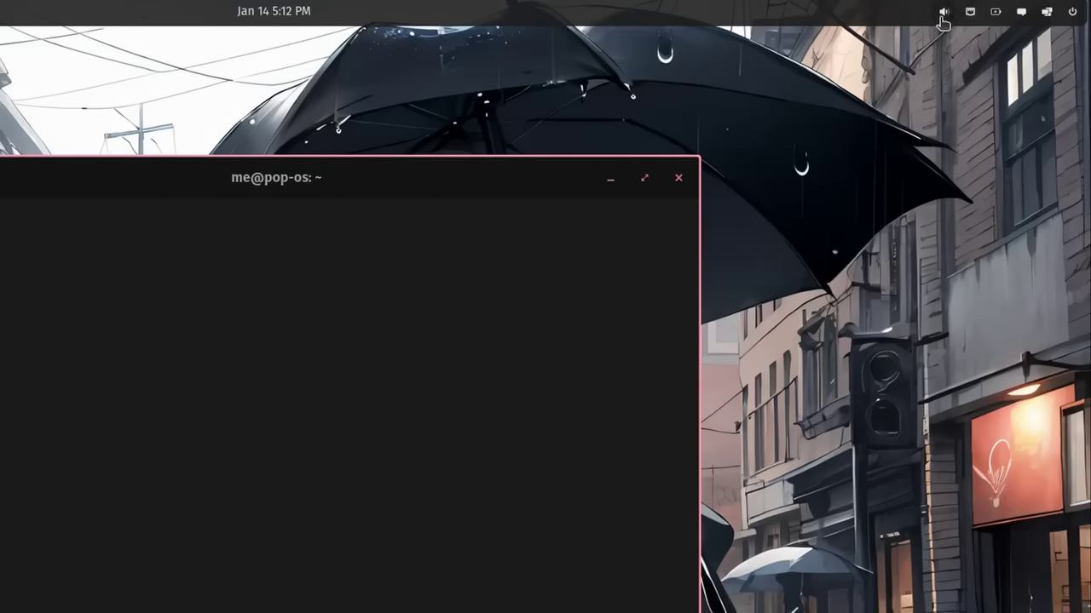
- Check the sound, network and power profile applets, then show the notifications panel
left_click(943, 12)
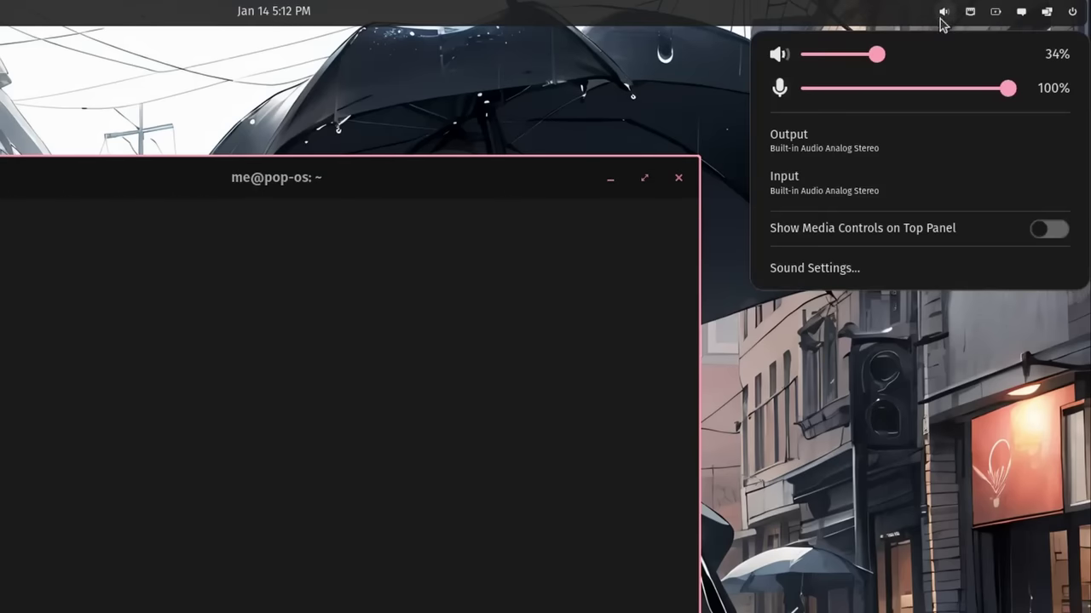
left_click(942, 14)
left_click(970, 12)
left_click(970, 14)
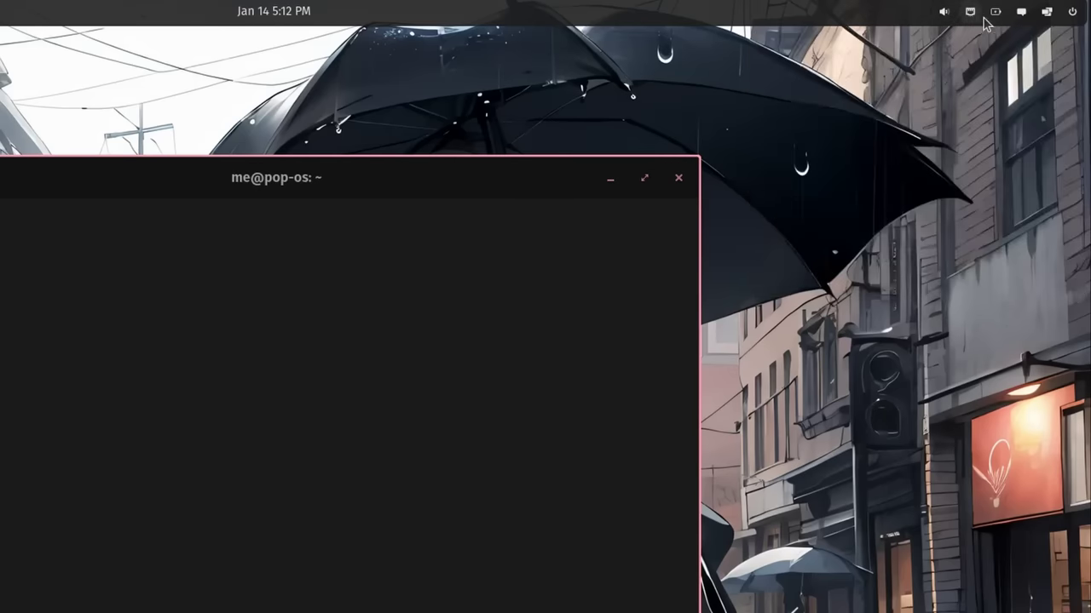
left_click(995, 14)
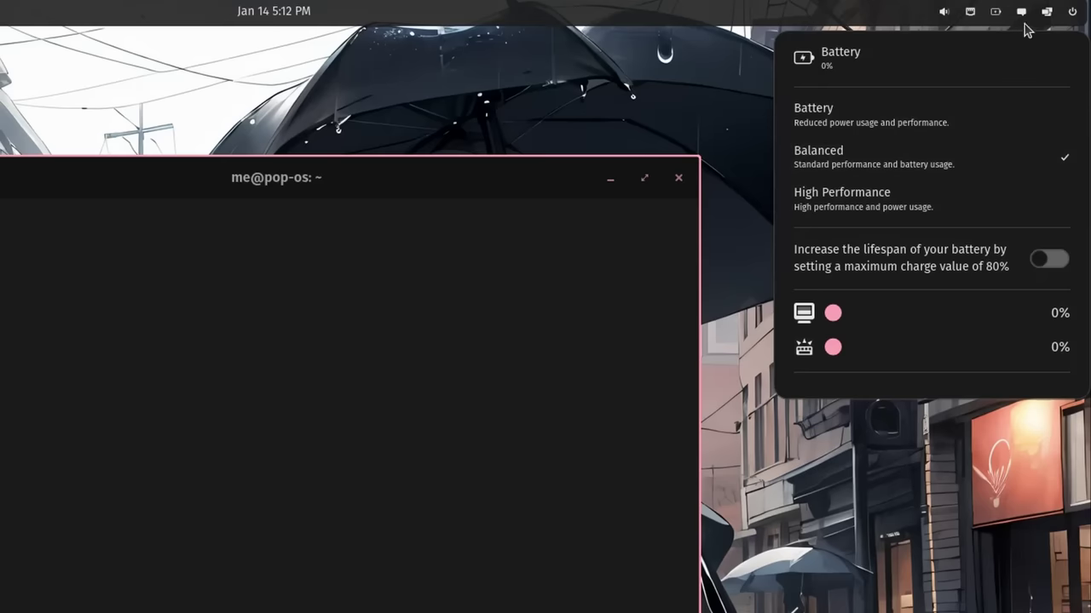
left_click(1022, 14)
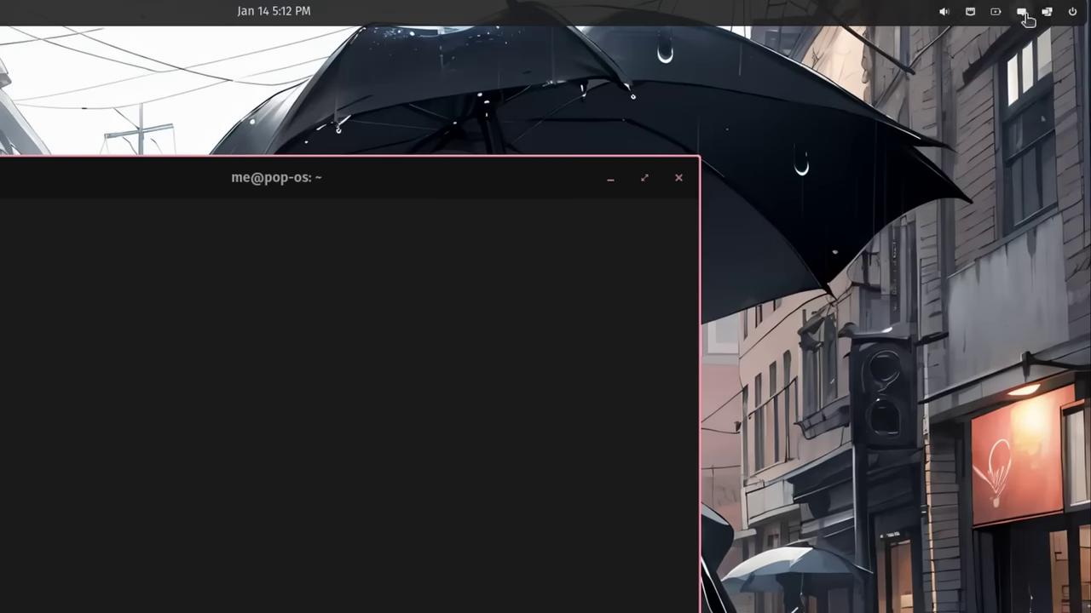
left_click(1023, 13)
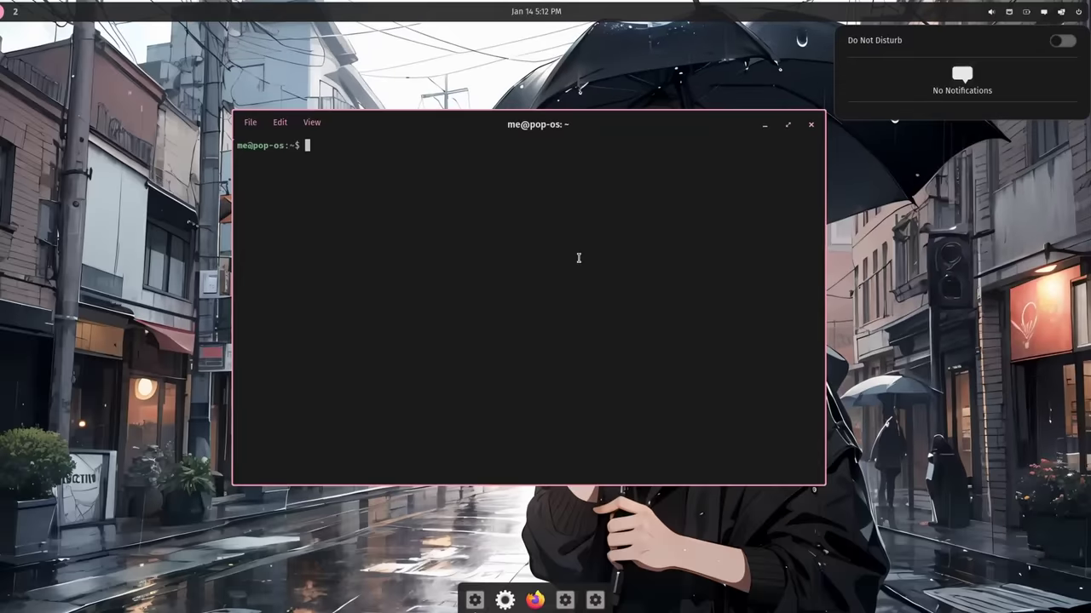
- Send a test notification with 'notify-send hello' from the terminal
left_click(335, 371)
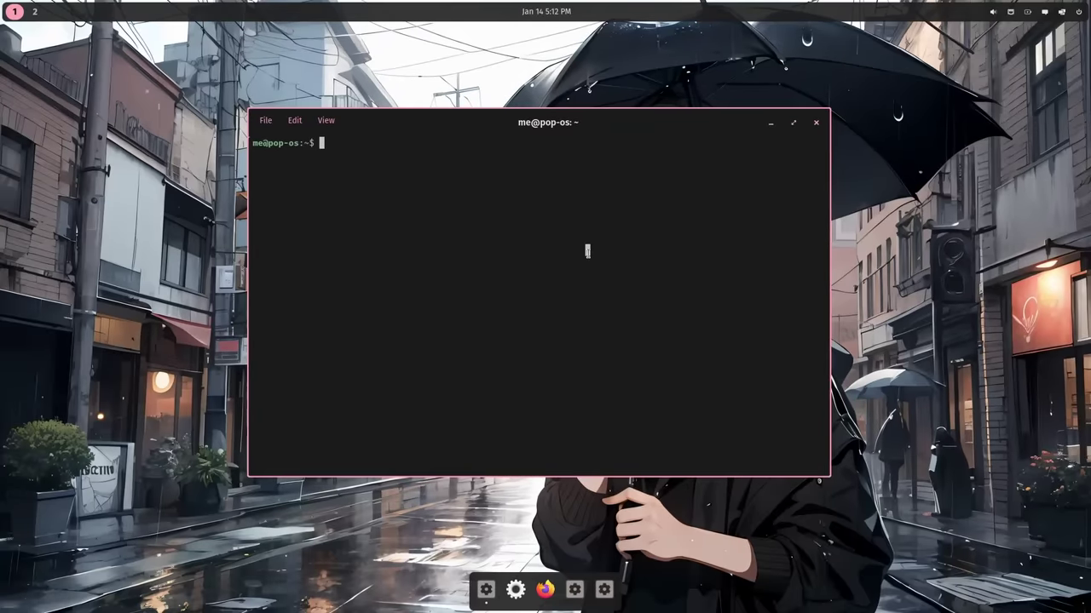
type("notify-send hello")
key("Return")
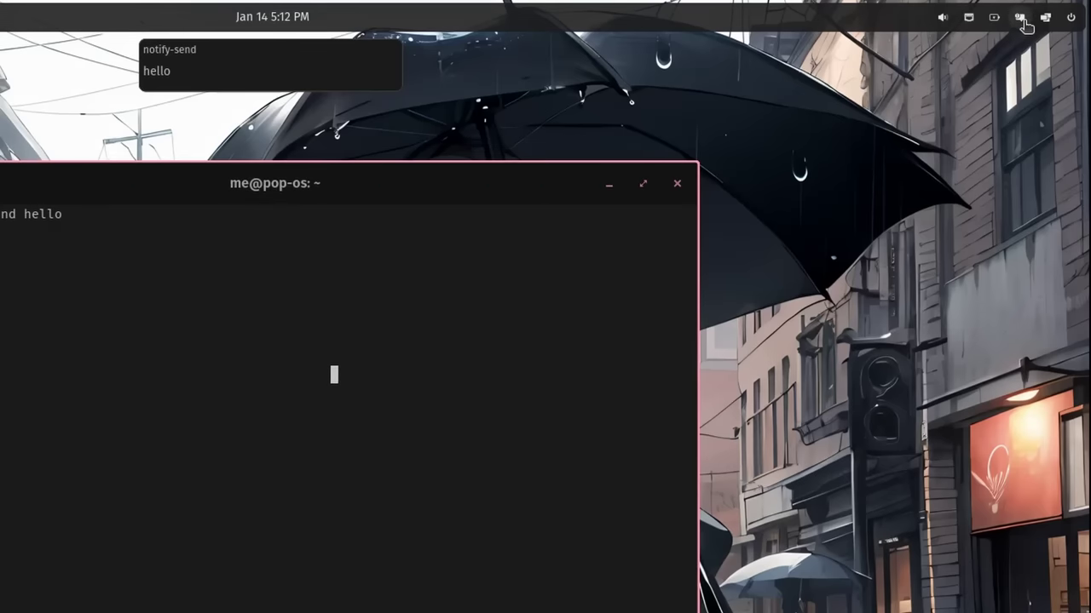
- Turn on Do Not Disturb and dismiss the hello notification in the notifications panel
left_click(1045, 14)
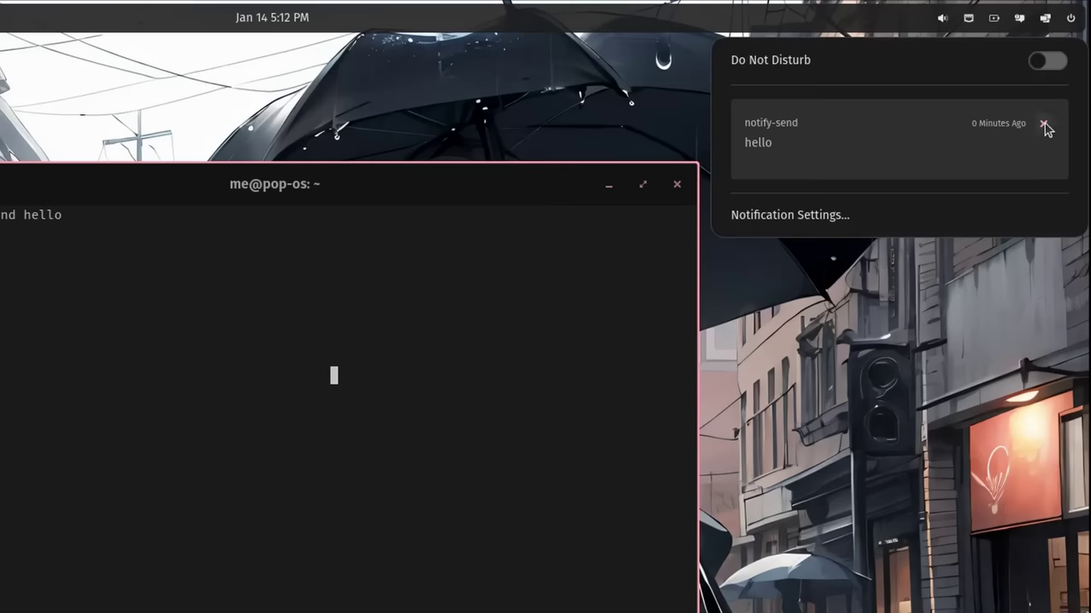
left_click(1048, 60)
left_click(1046, 126)
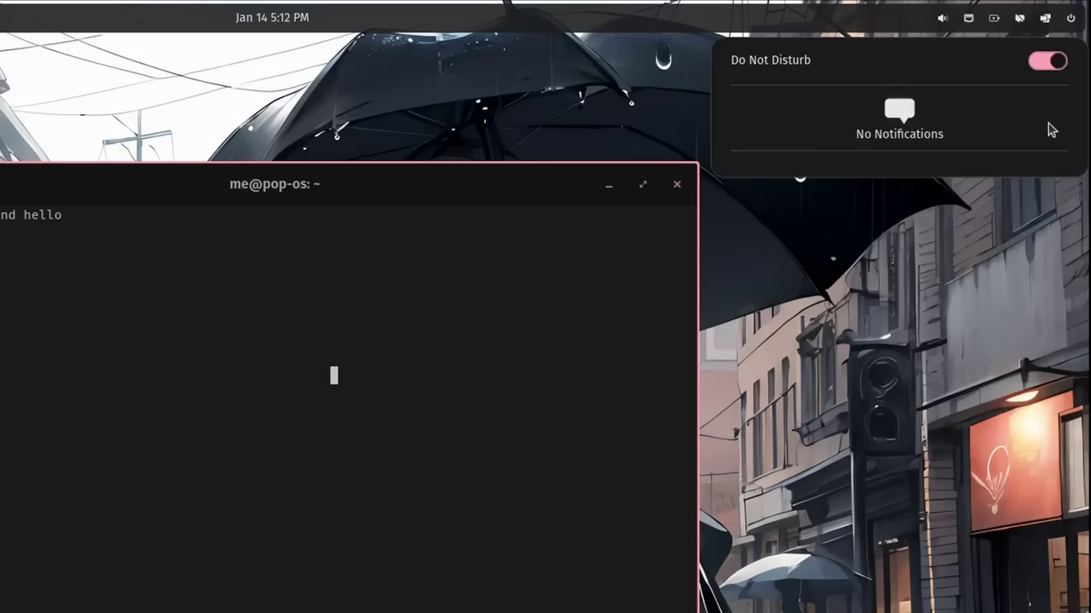
left_click(1053, 208)
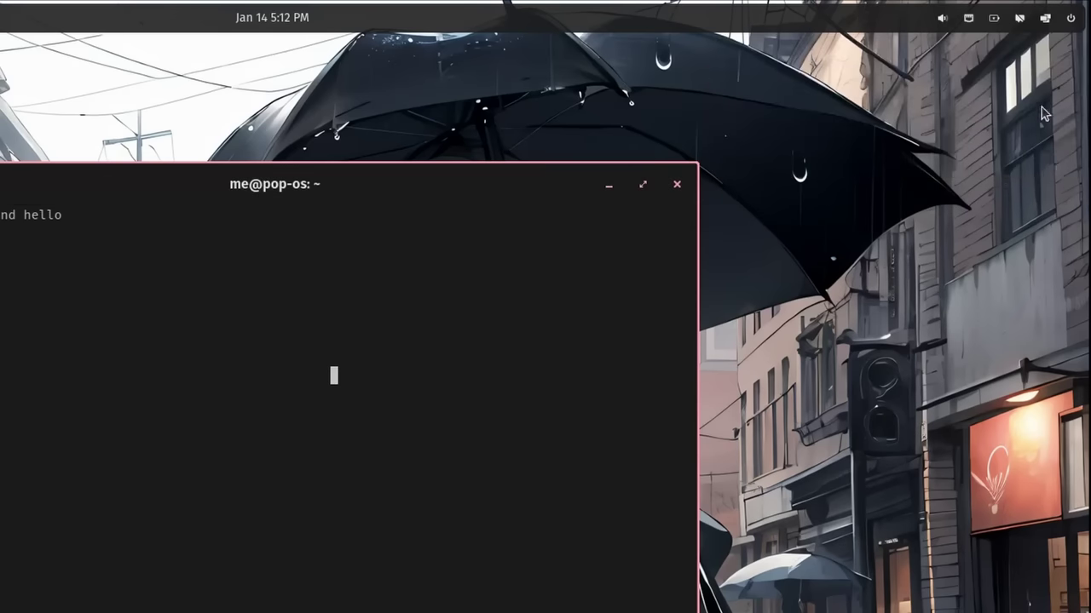
- Check the tiling and power menus in the top bar, then bring up the Terminal dock icon's menu
left_click(1048, 26)
left_click(1047, 26)
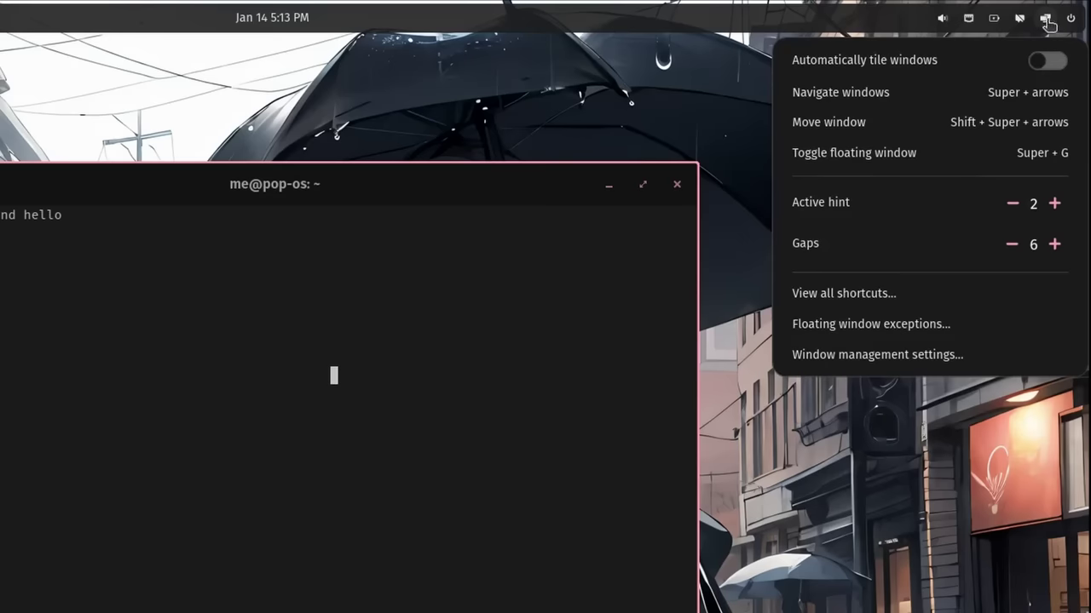
left_click(1045, 19)
left_click(1070, 18)
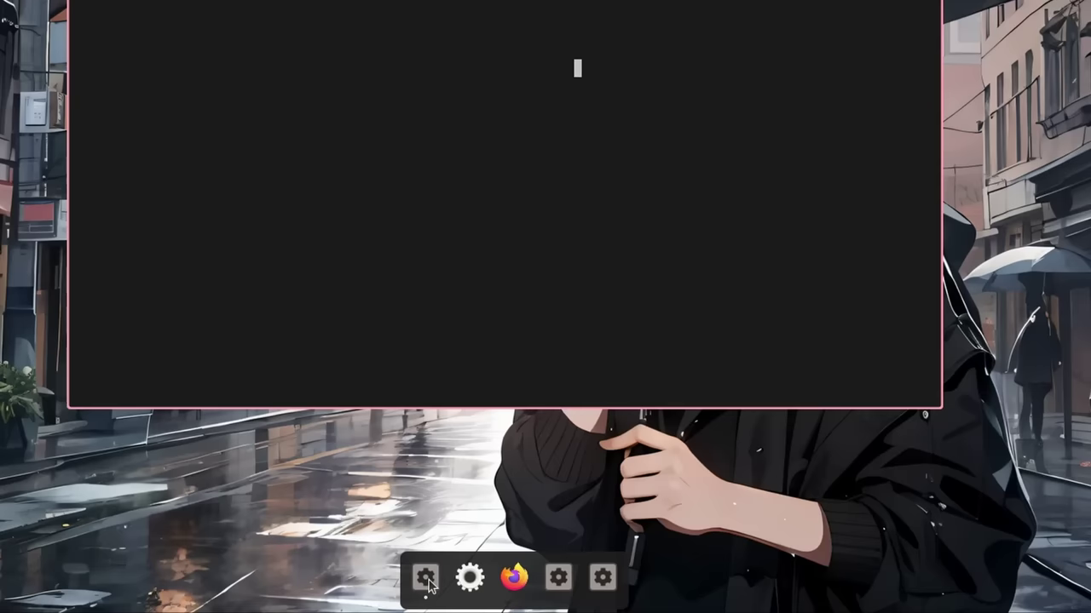
right_click(427, 579)
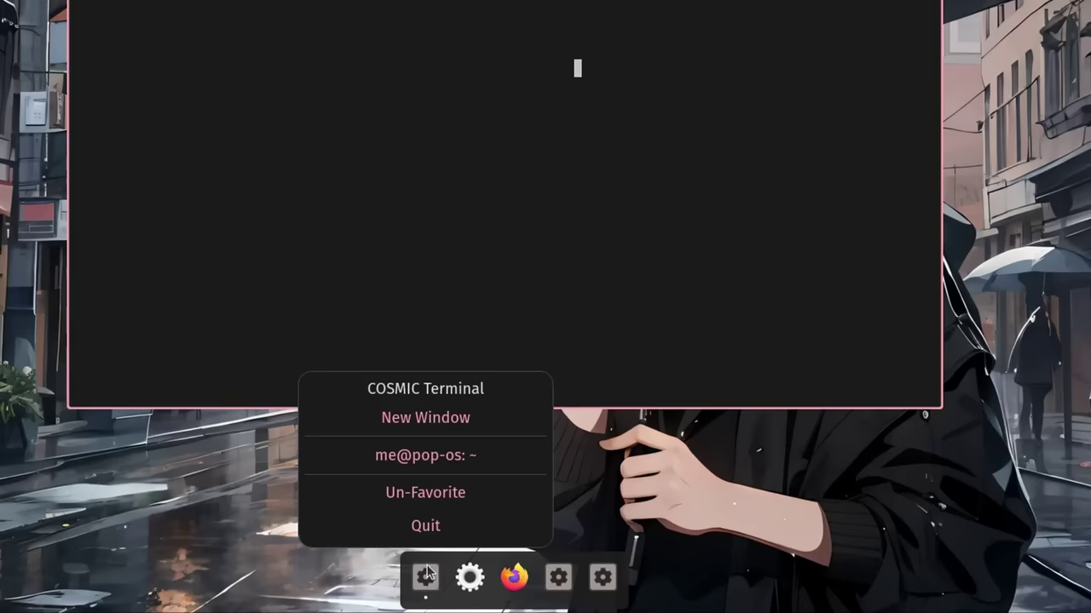
- Quit the terminal, then browse the Sound and System & Accounts > About settings
left_click(528, 529)
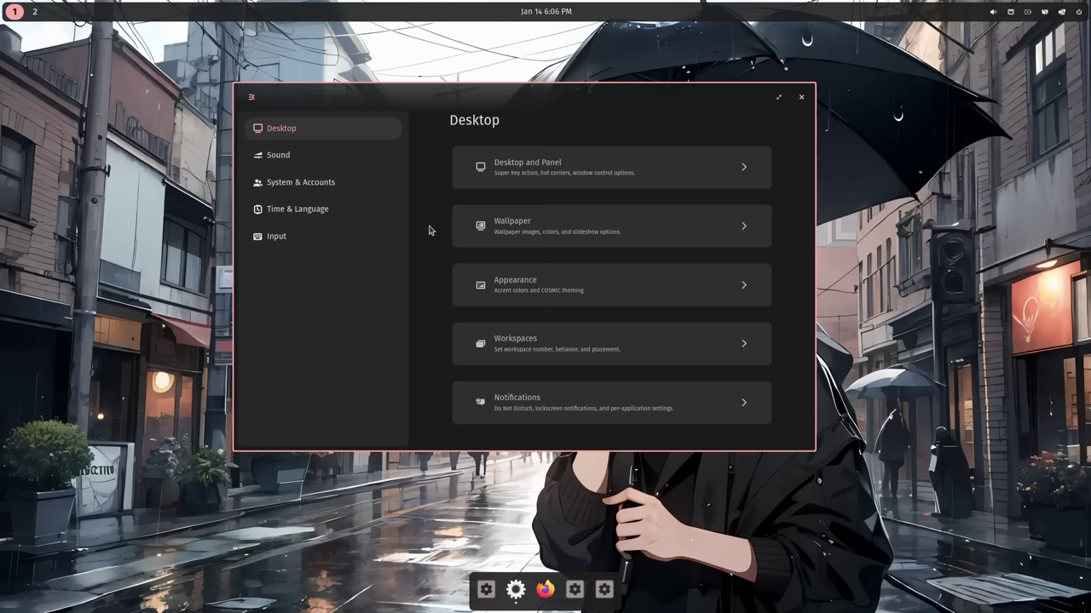
left_click(343, 155)
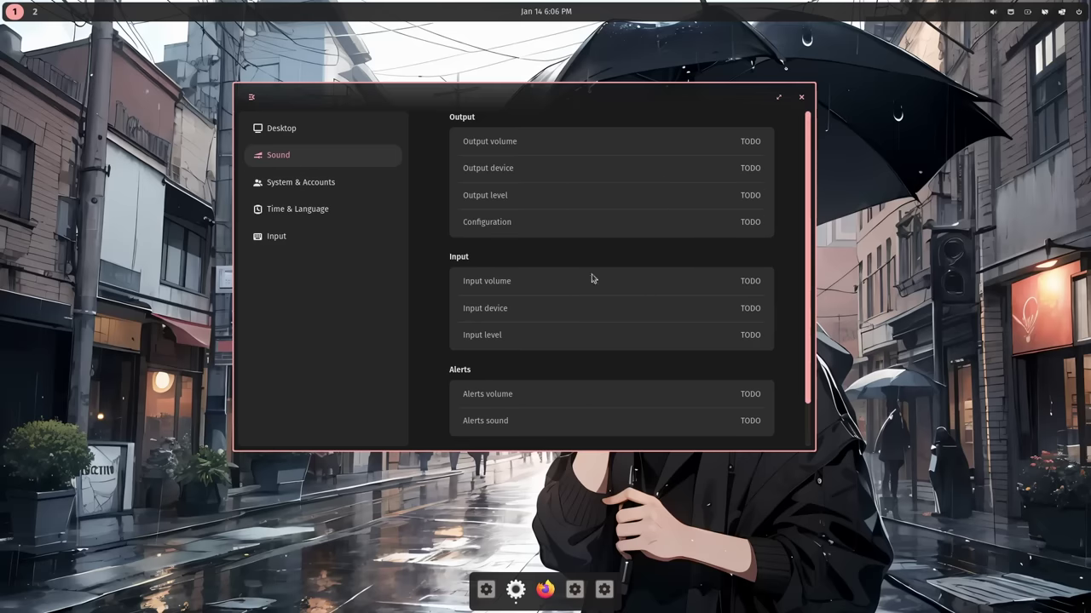
left_click(343, 186)
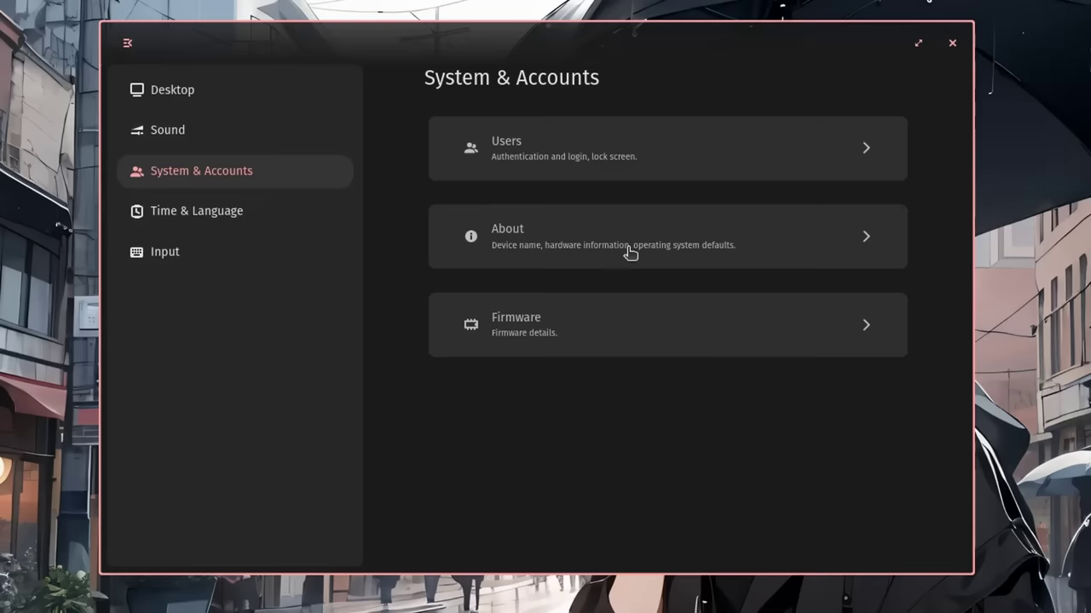
left_click(586, 236)
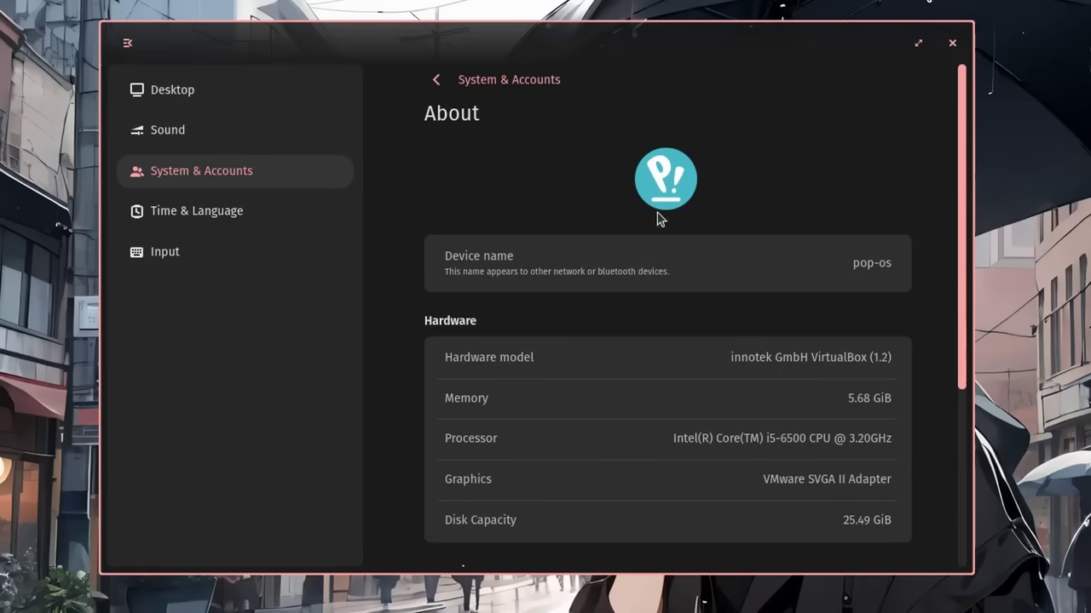
left_click(434, 80)
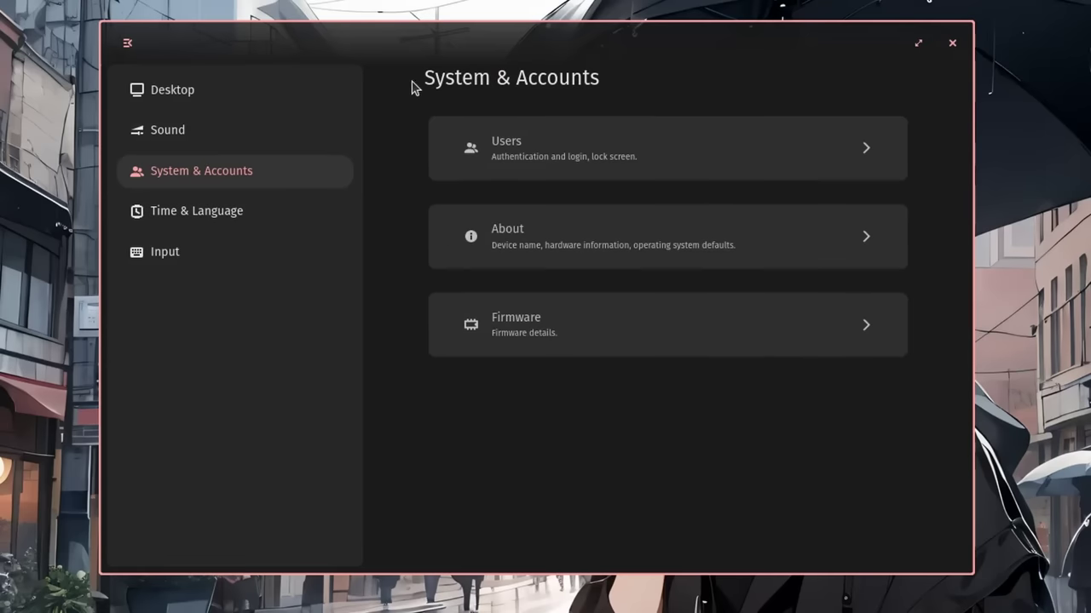
- Go to Desktop > Desktop and Panel > Panel, keeping the panel position at Top
left_click(259, 100)
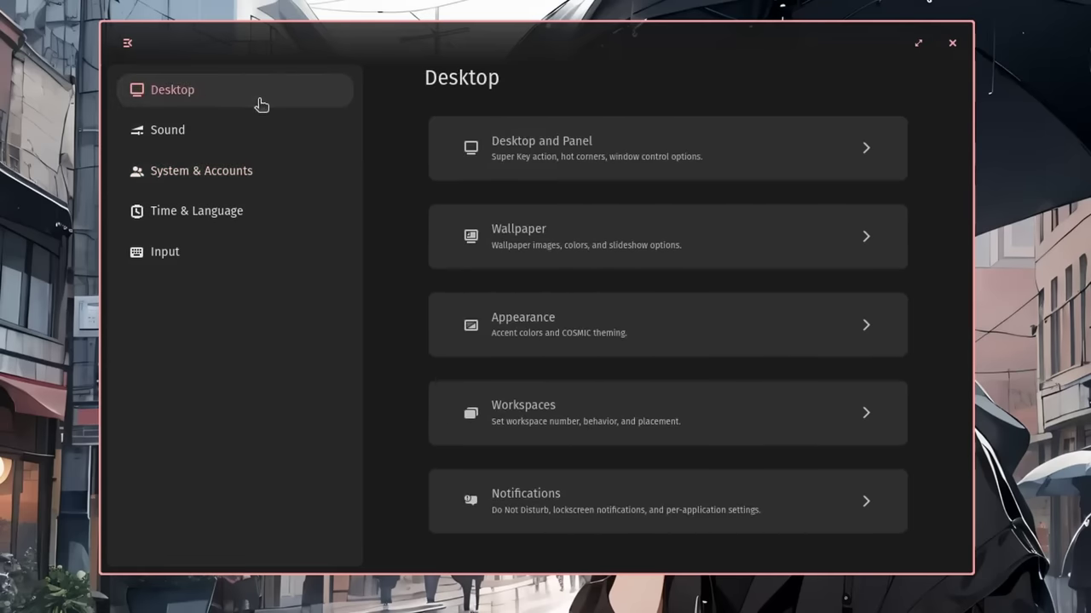
left_click(750, 171)
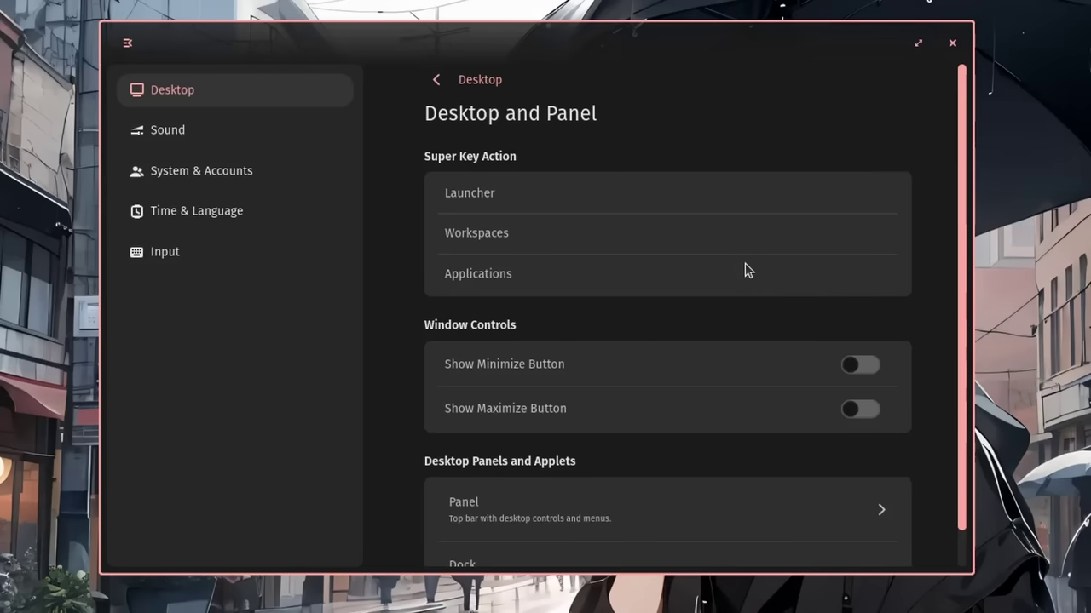
scroll(744, 269, "down", 1)
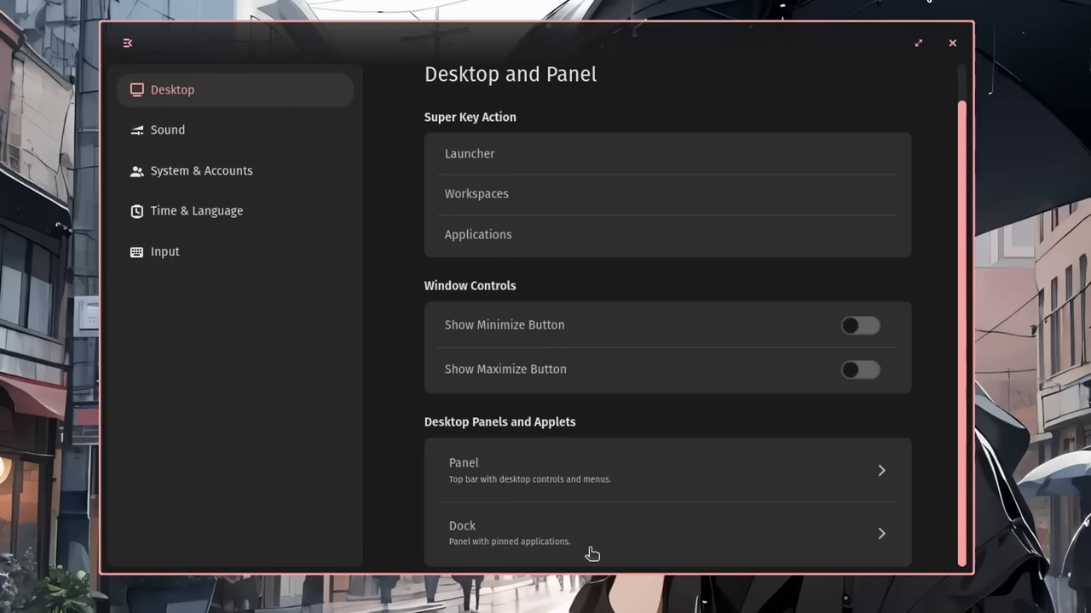
left_click(668, 467)
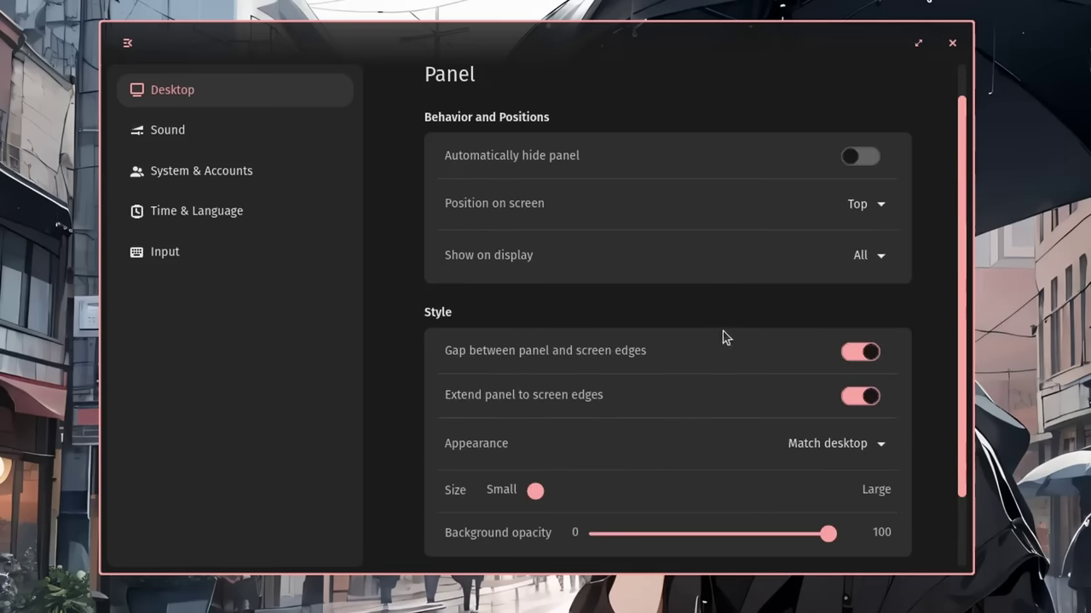
left_click(878, 205)
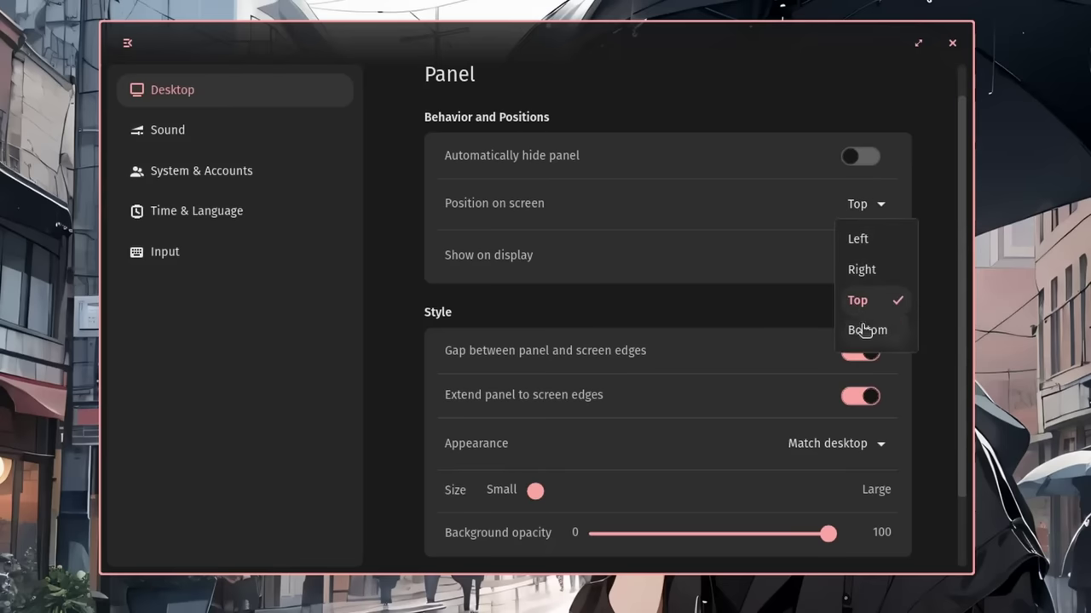
left_click(912, 187)
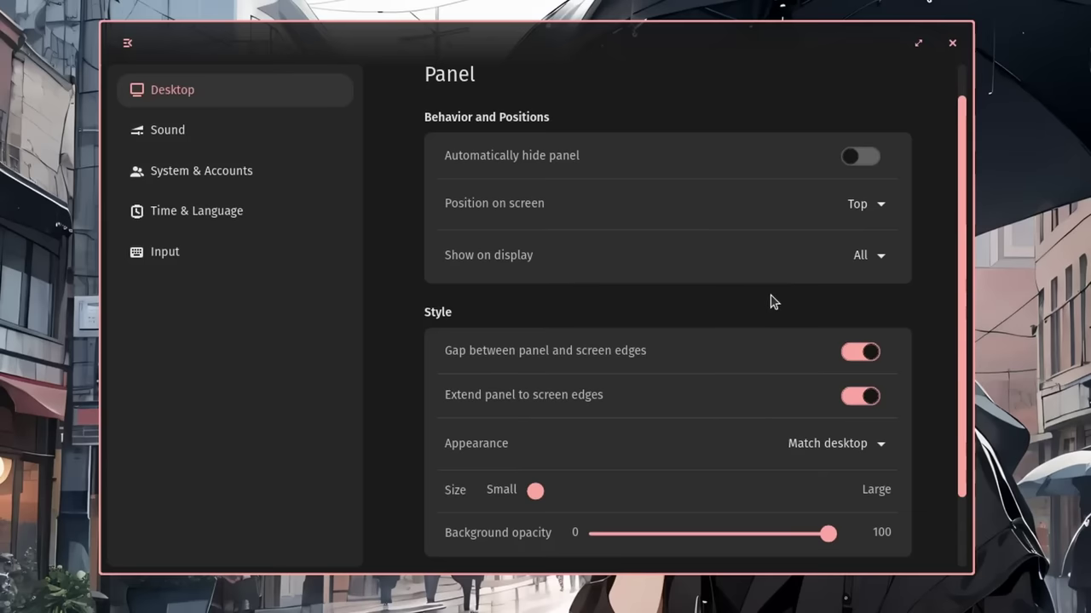
scroll(770, 301, "down", 2)
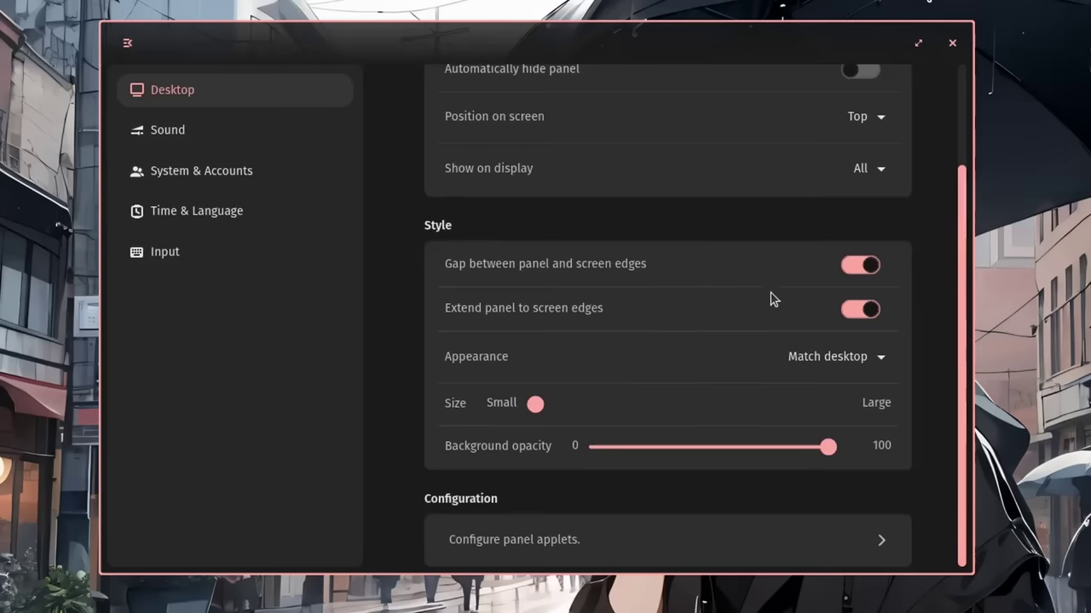
- Add the Bluetooth applet to the panel's center segment below the Time applet
left_click(880, 545)
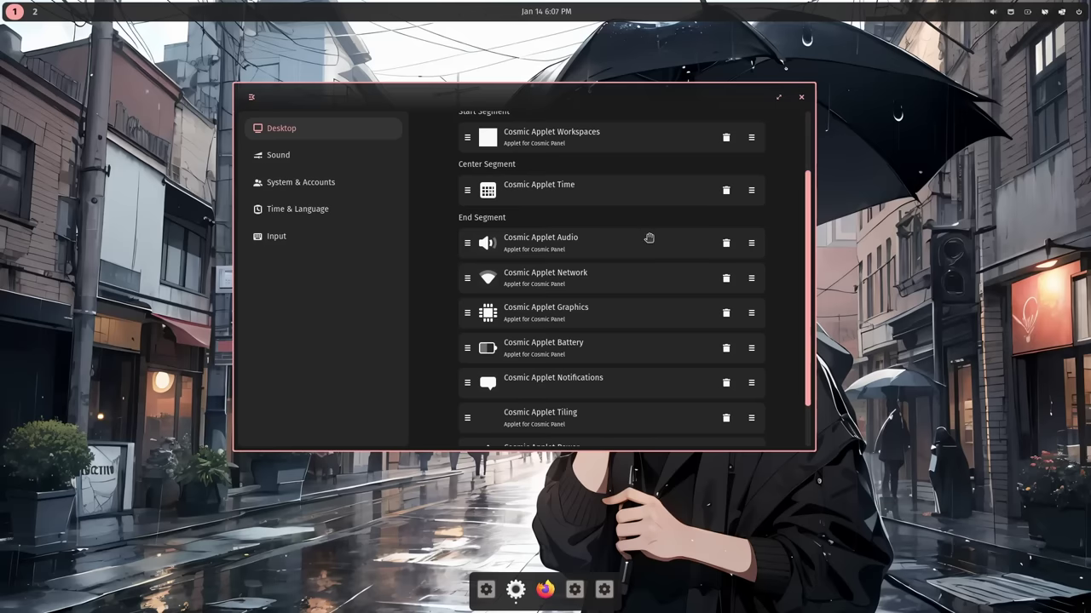
scroll(656, 215, "up", 3)
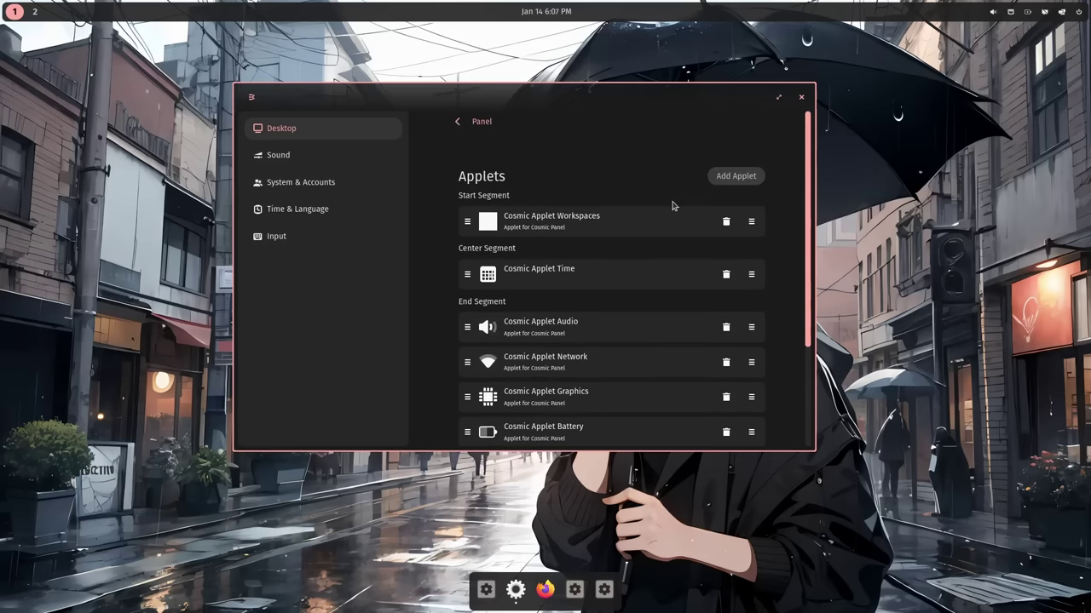
left_click(738, 179)
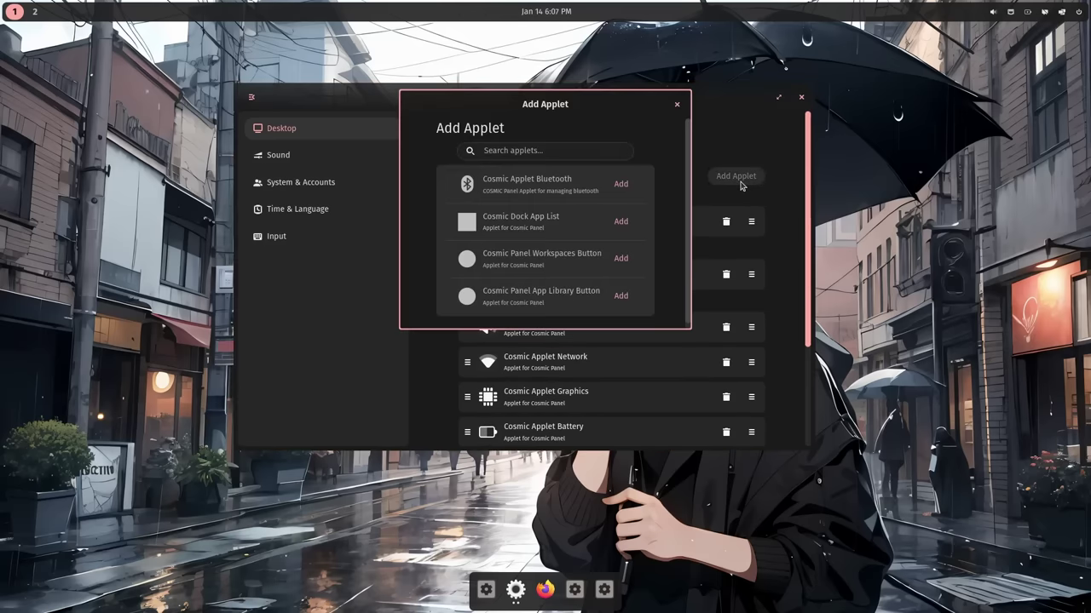
left_click(621, 185)
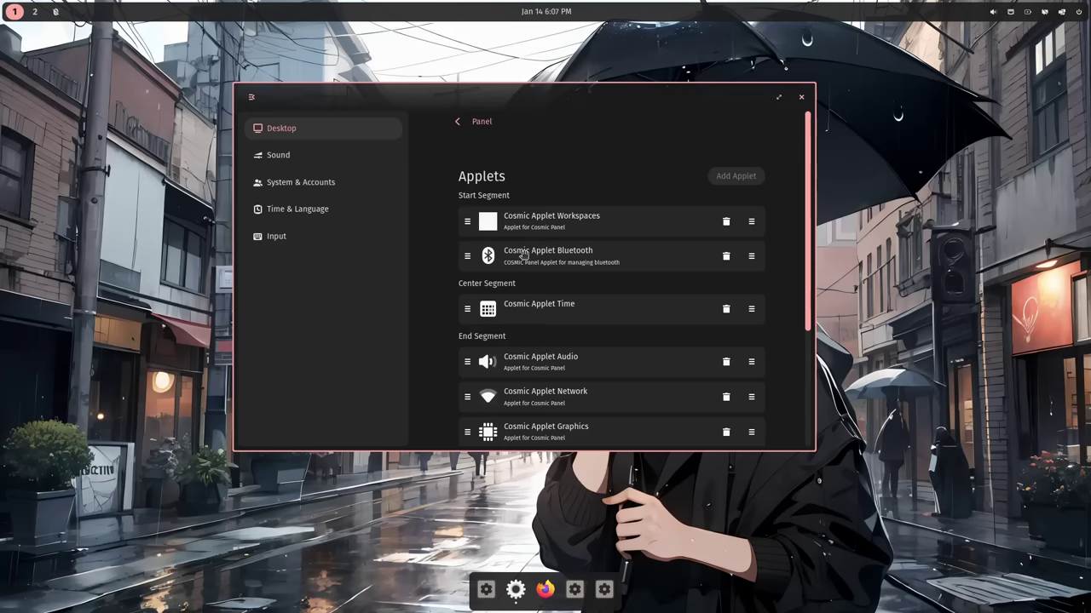
left_click_drag(523, 254, 530, 311)
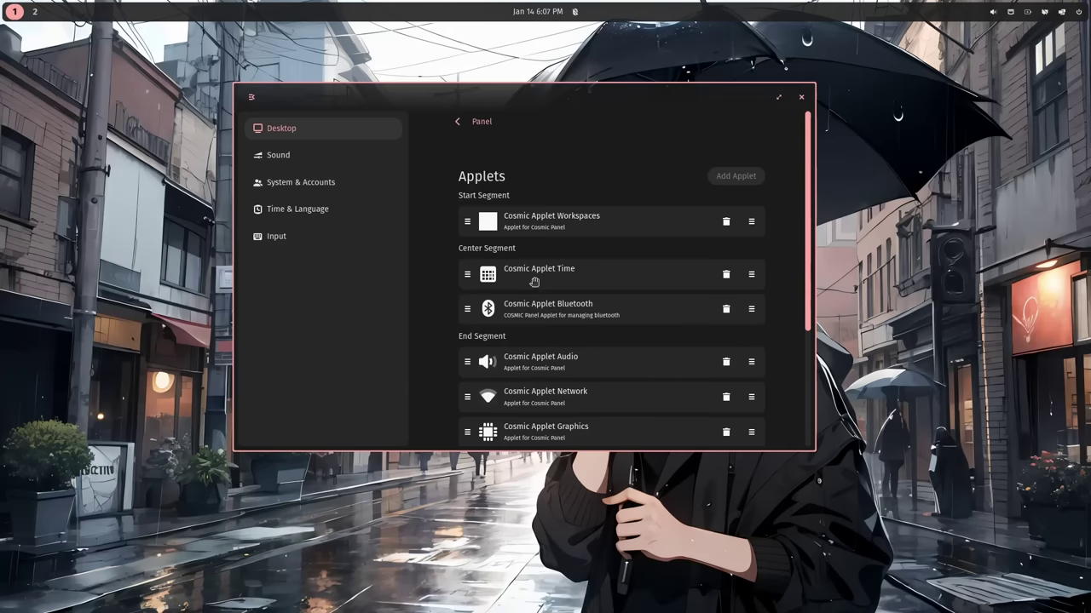
left_click(576, 12)
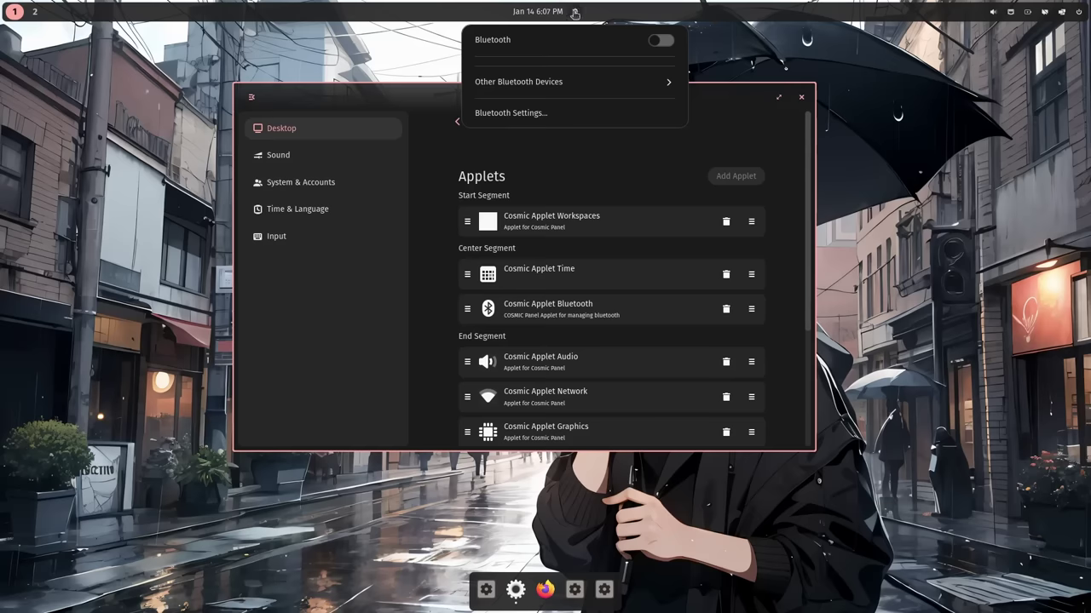
left_click(576, 12)
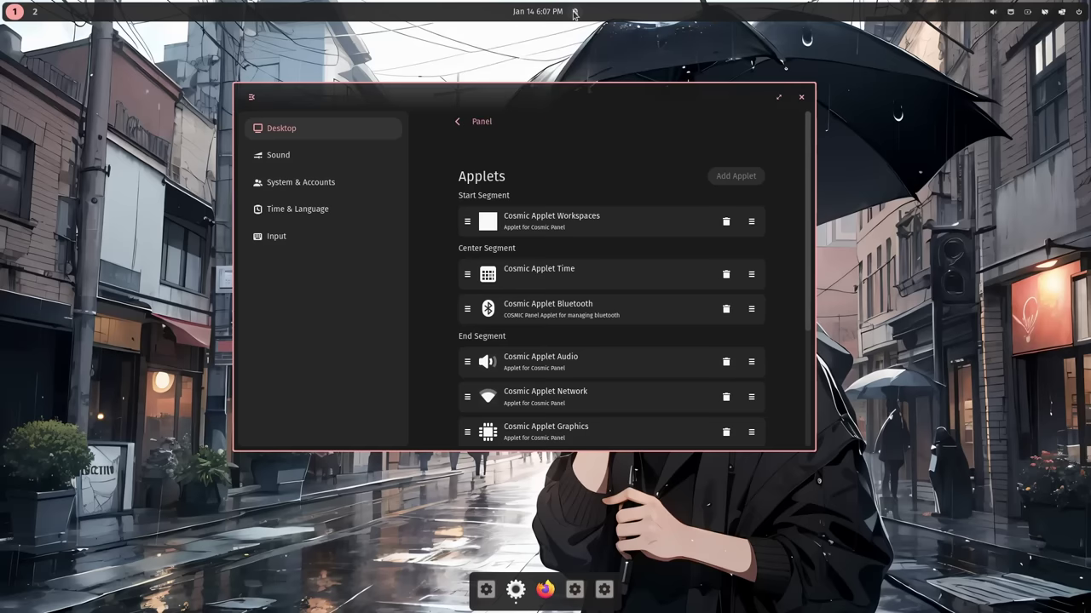
- Remove Cosmic Applet Time from the panel and return to the main panel settings
left_click(724, 274)
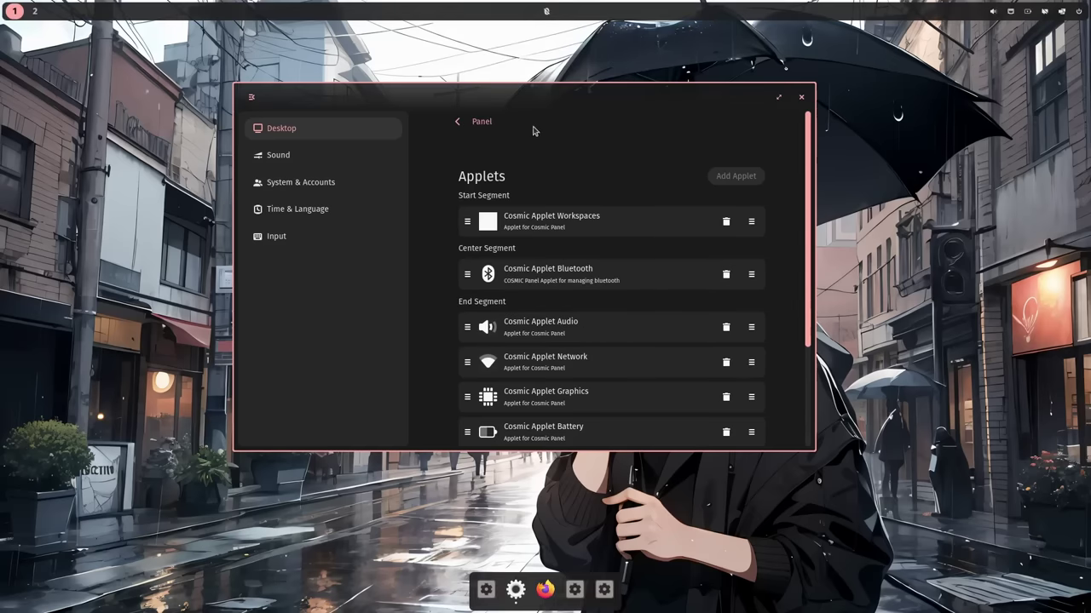
left_click(459, 124)
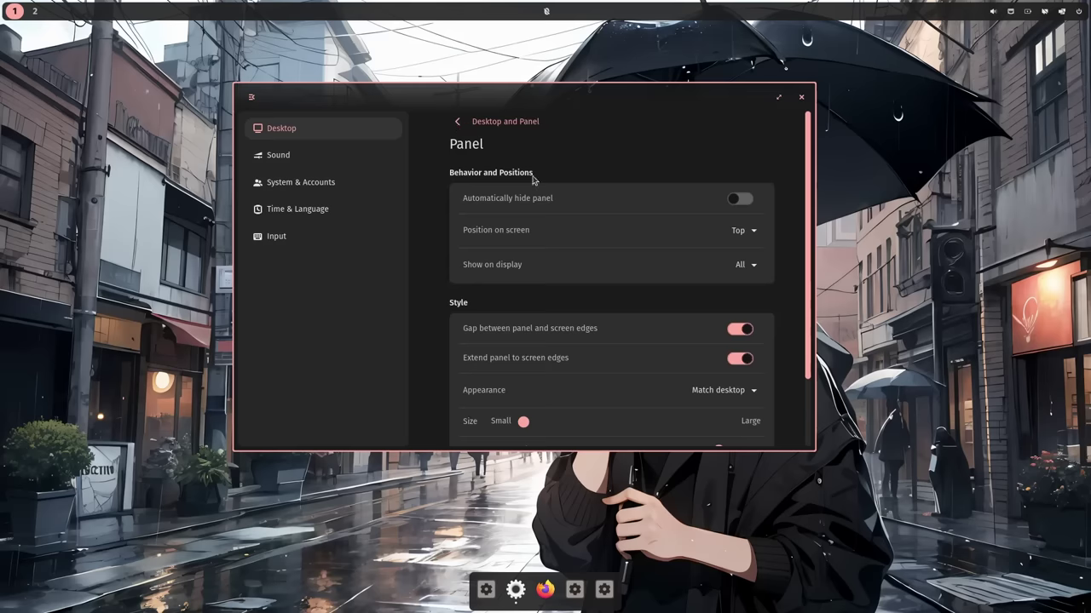
scroll(695, 300, "down", 2)
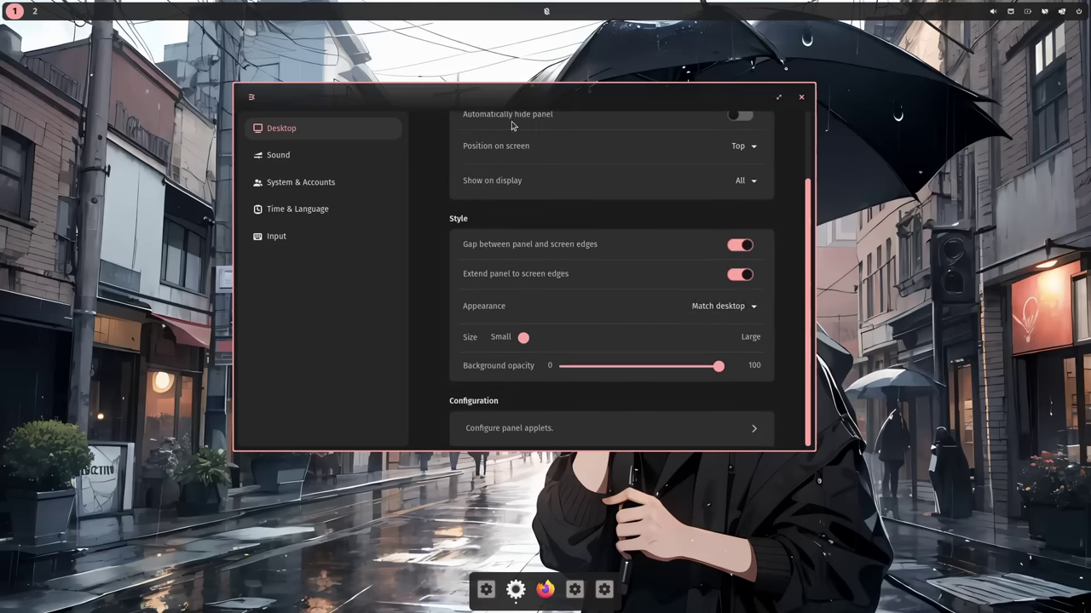
scroll(503, 121, "up", 2)
- Try the wallpaper slideshow, then reselect the rainy-street umbrella wallpaper and return to Desktop
left_click(456, 124)
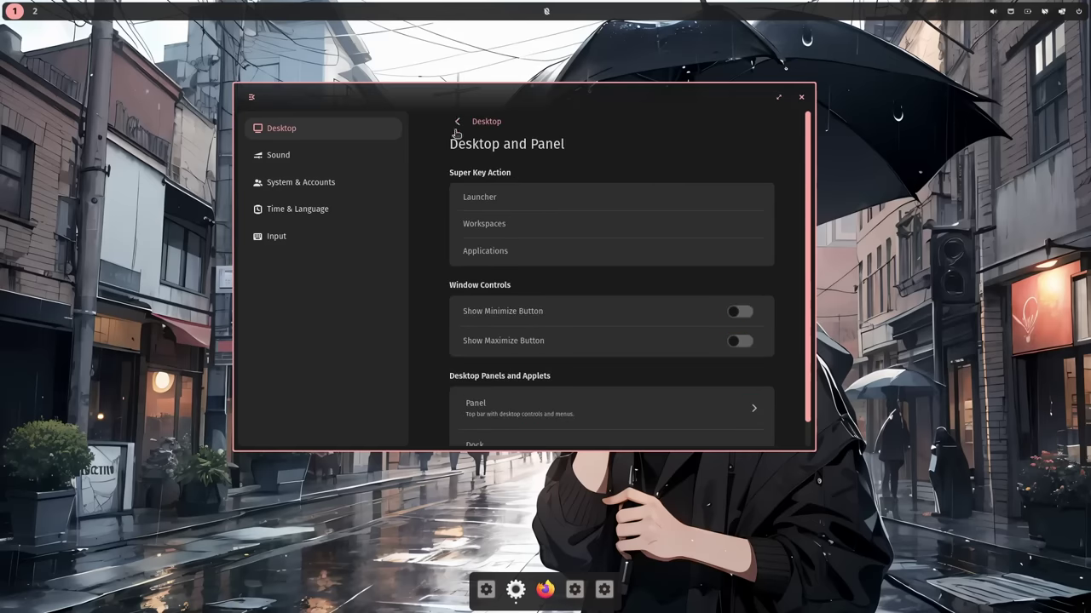
left_click(456, 128)
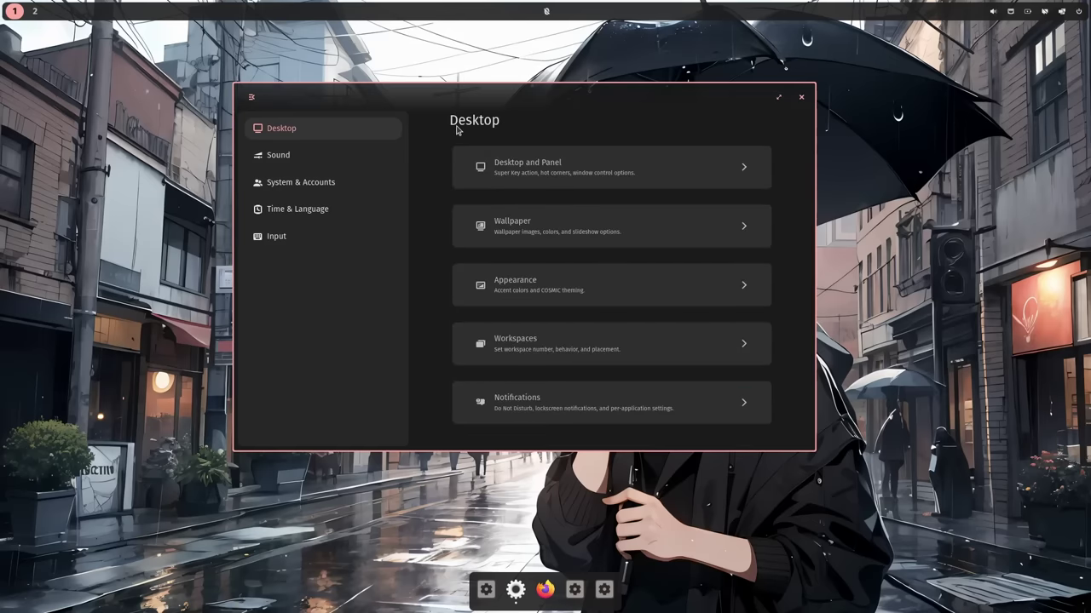
left_click(598, 227)
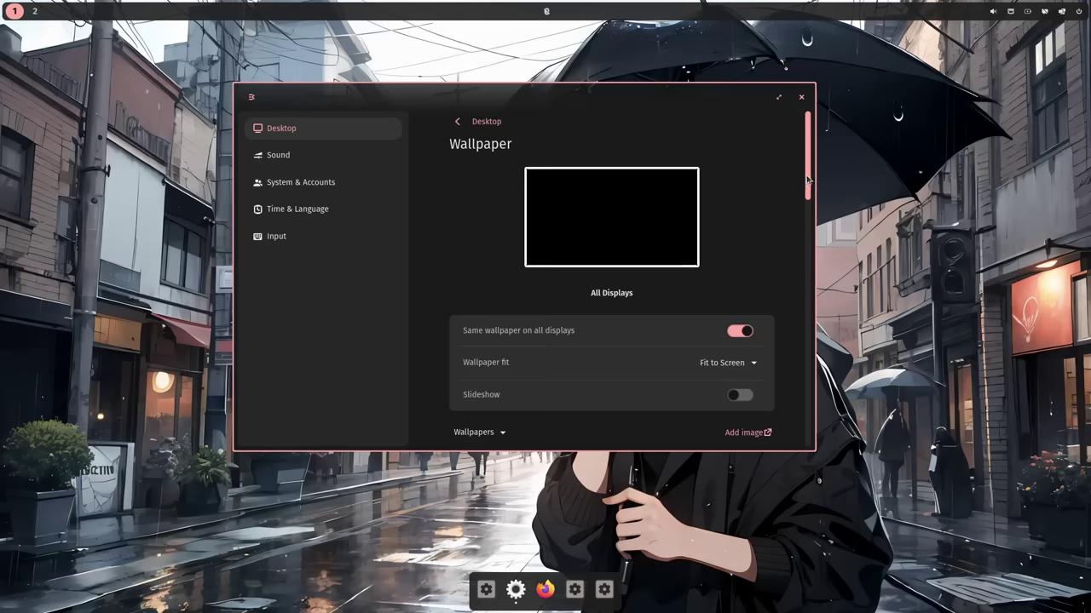
left_click_drag(807, 179, 801, 206)
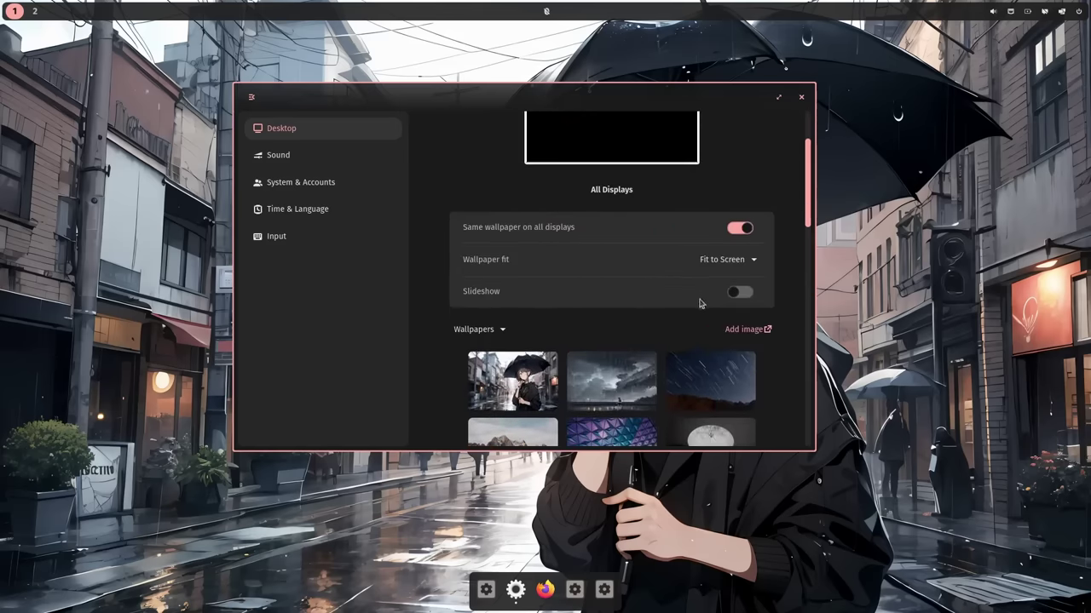
left_click(745, 292)
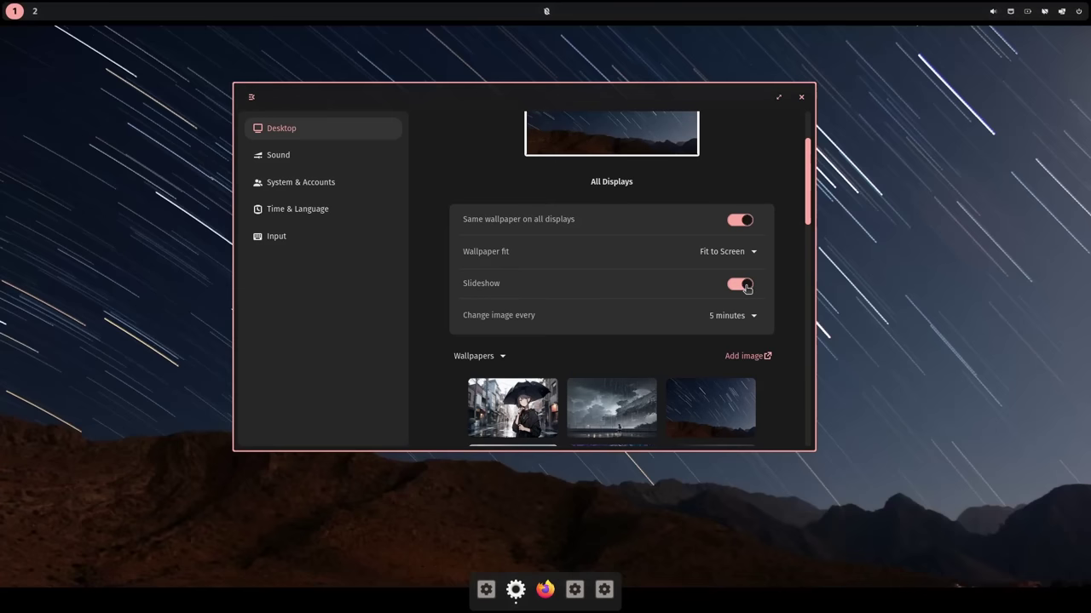
left_click(746, 291)
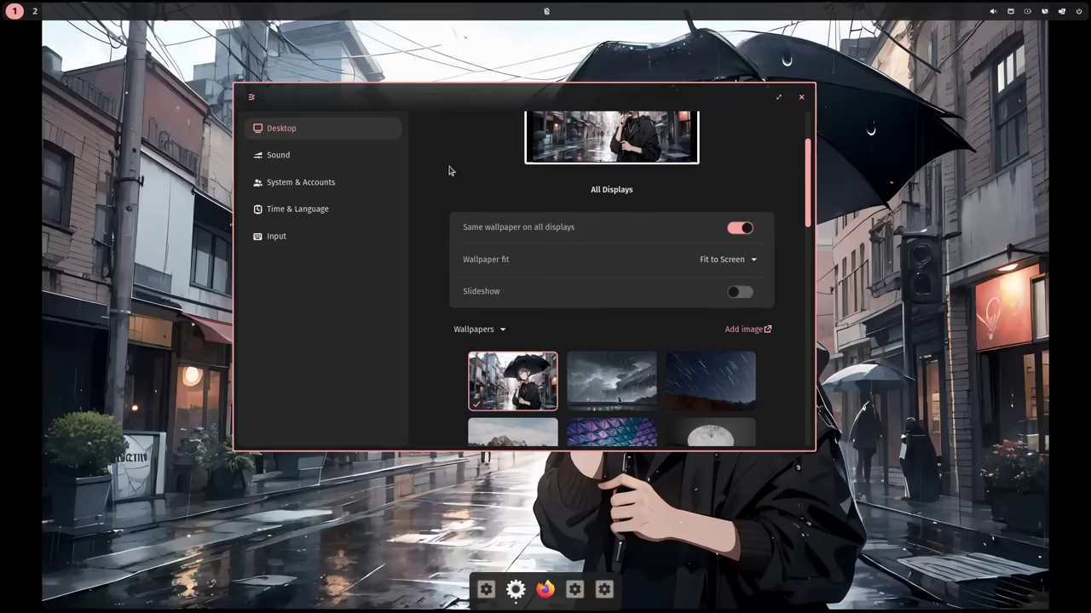
scroll(452, 170, "up", 3)
left_click(459, 122)
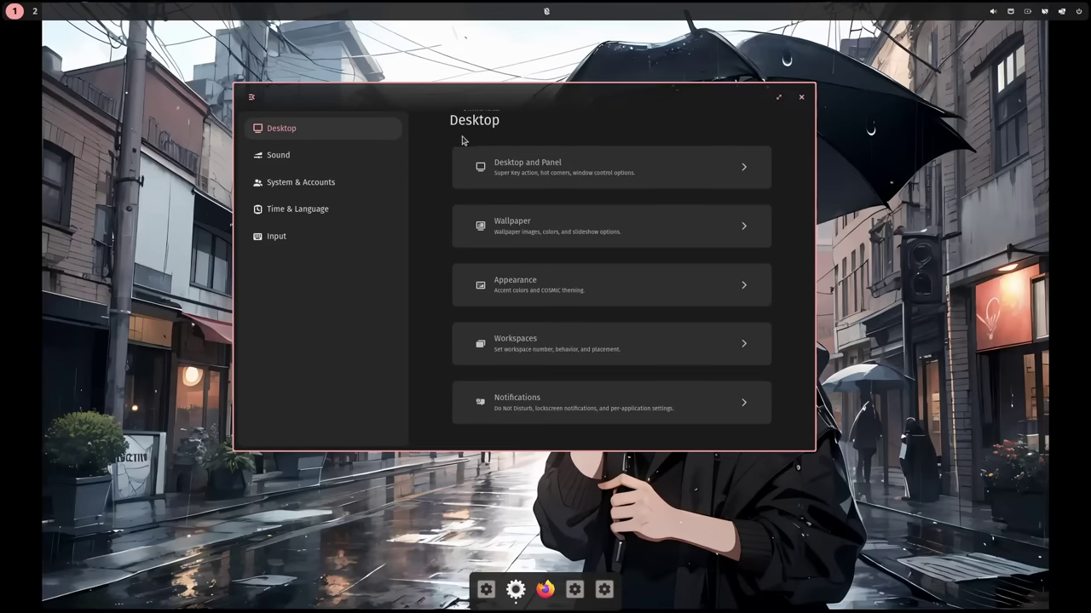
left_click(641, 285)
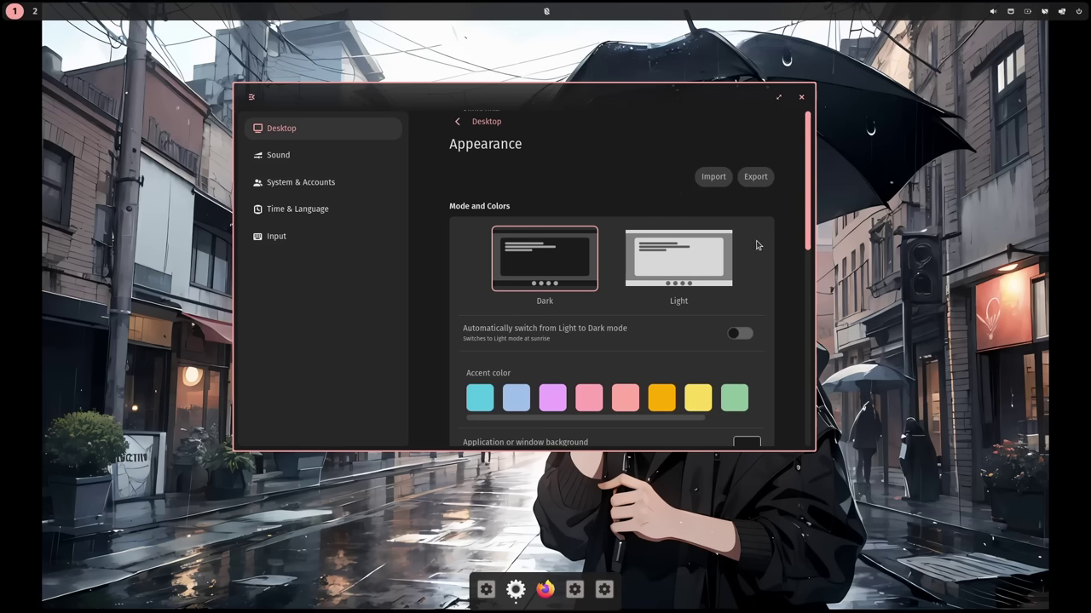
left_click(678, 255)
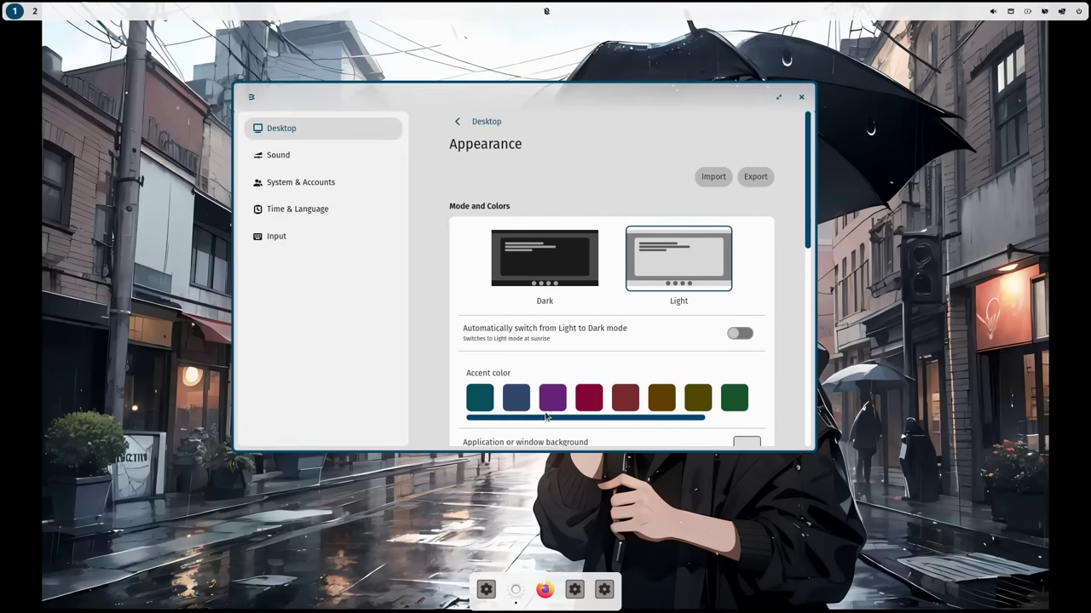
left_click(552, 400)
left_click(592, 404)
left_click(700, 401)
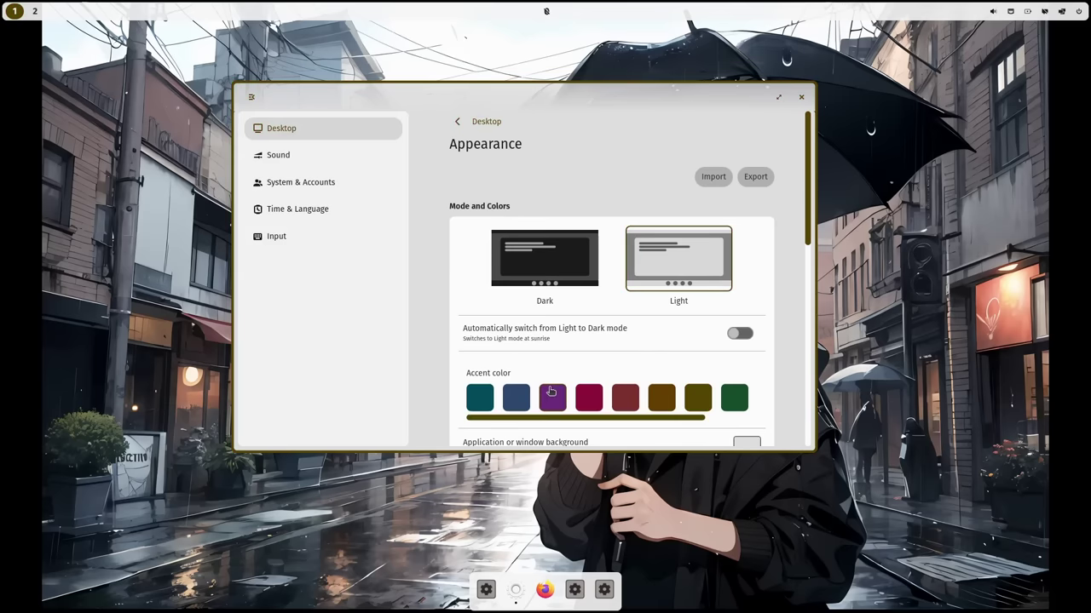
left_click(514, 399)
scroll(596, 247, "down", 3)
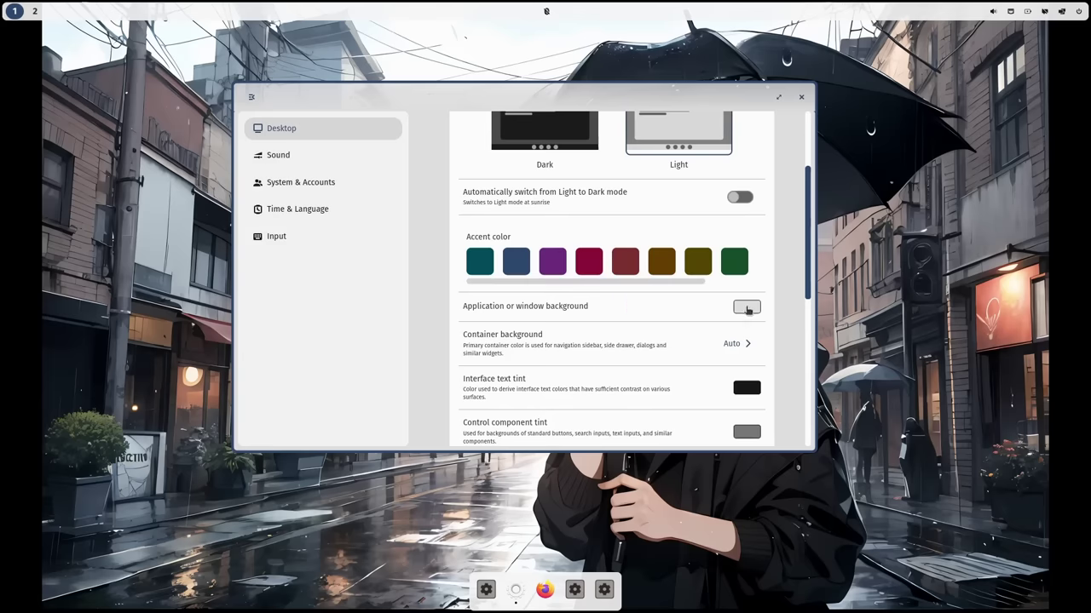
left_click(745, 308)
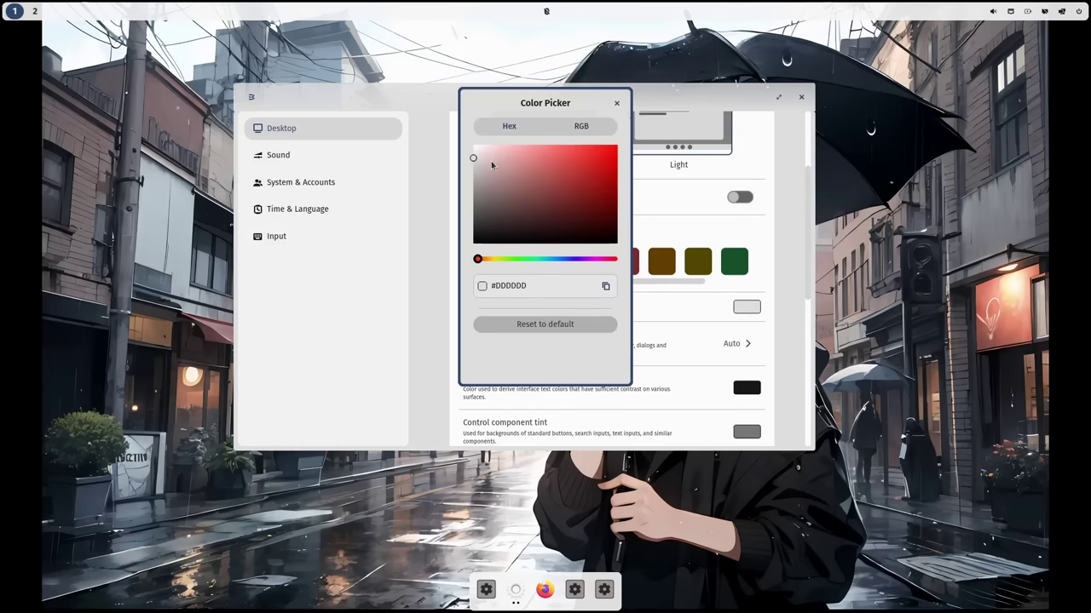
left_click_drag(491, 165, 554, 186)
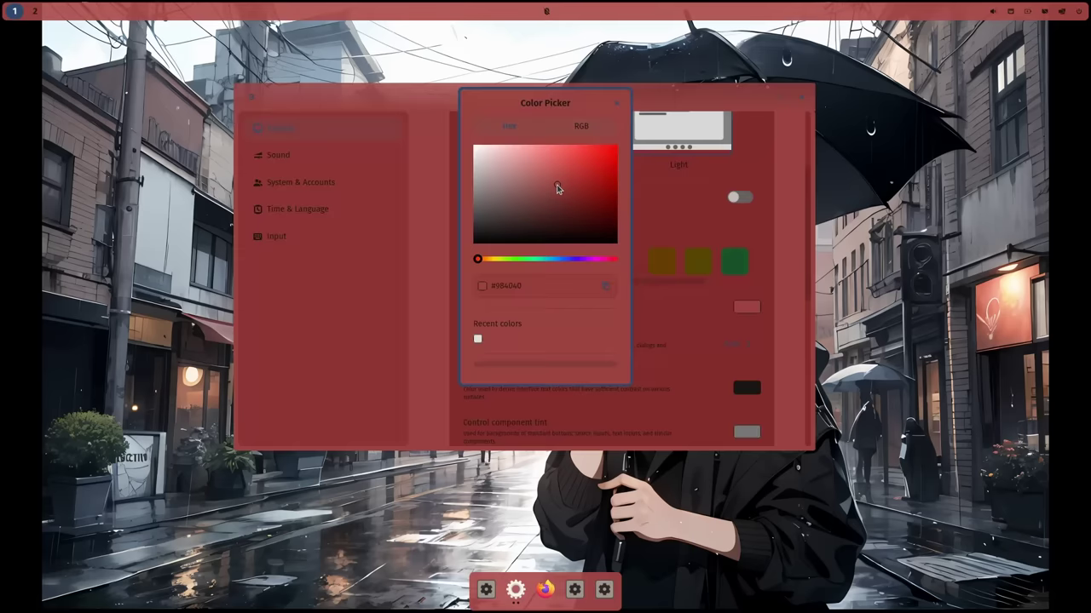
left_click_drag(542, 179, 474, 162)
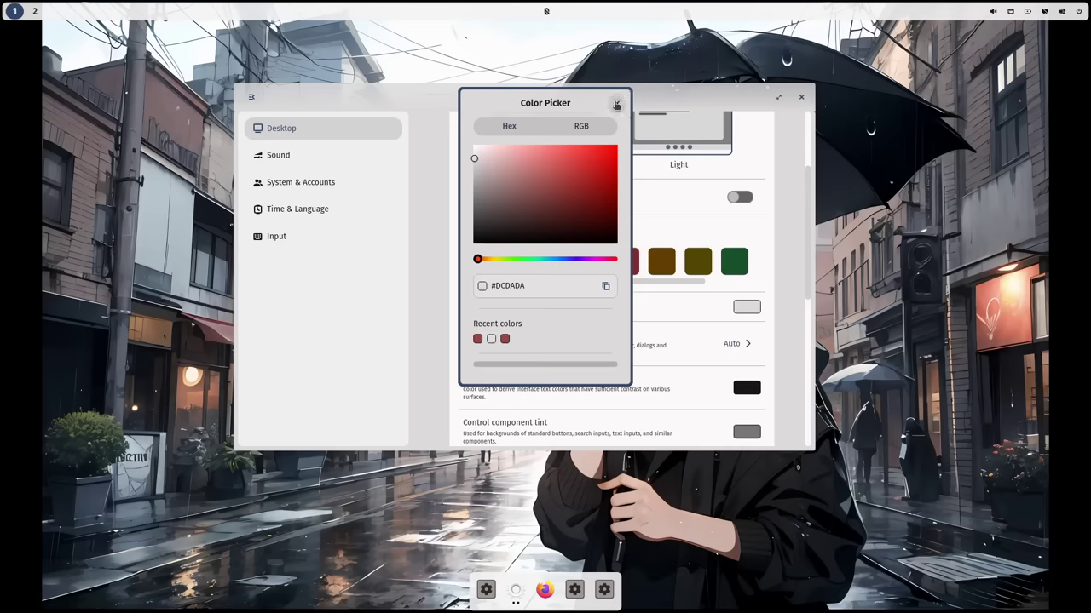
left_click(617, 104)
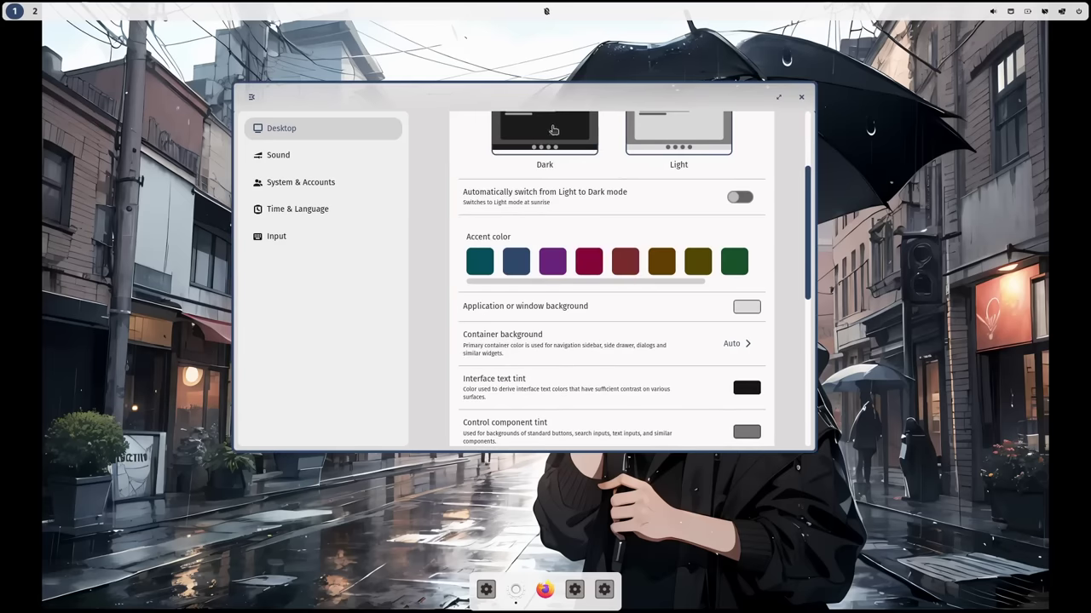
left_click(554, 132)
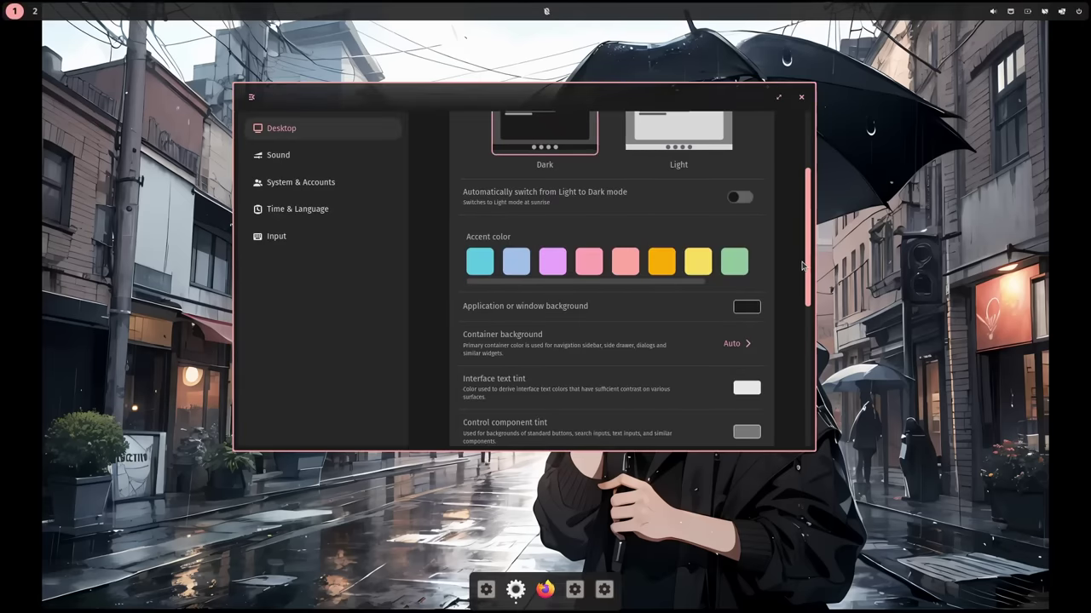
- Toggle the frosted glass effect on and off twice, leaving it off
left_click_drag(807, 261, 807, 343)
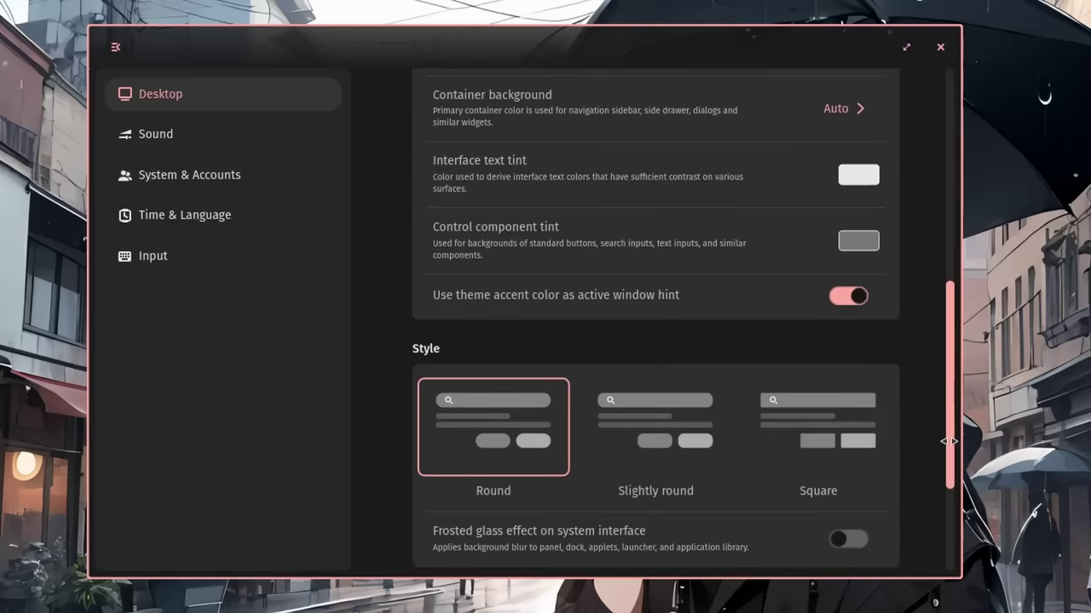
scroll(946, 438, "down", 3)
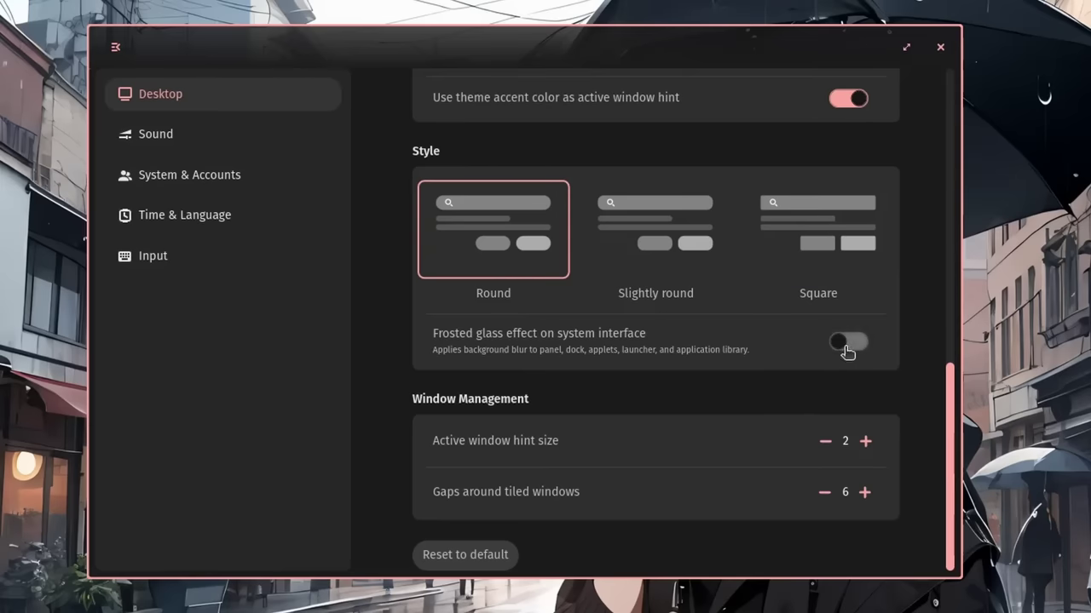
left_click(854, 347)
left_click(856, 348)
left_click(855, 347)
left_click(852, 346)
scroll(401, 162, "up", 10)
- In Workspaces settings, try fixed and dynamic workspaces, then set orientation to Horizontal
left_click(421, 82)
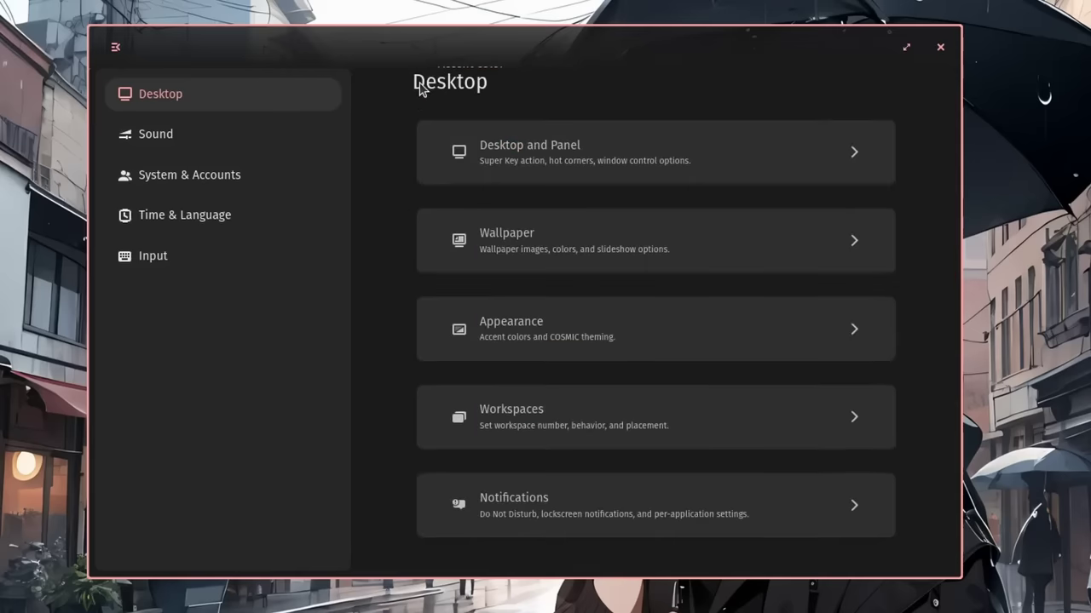
left_click(658, 416)
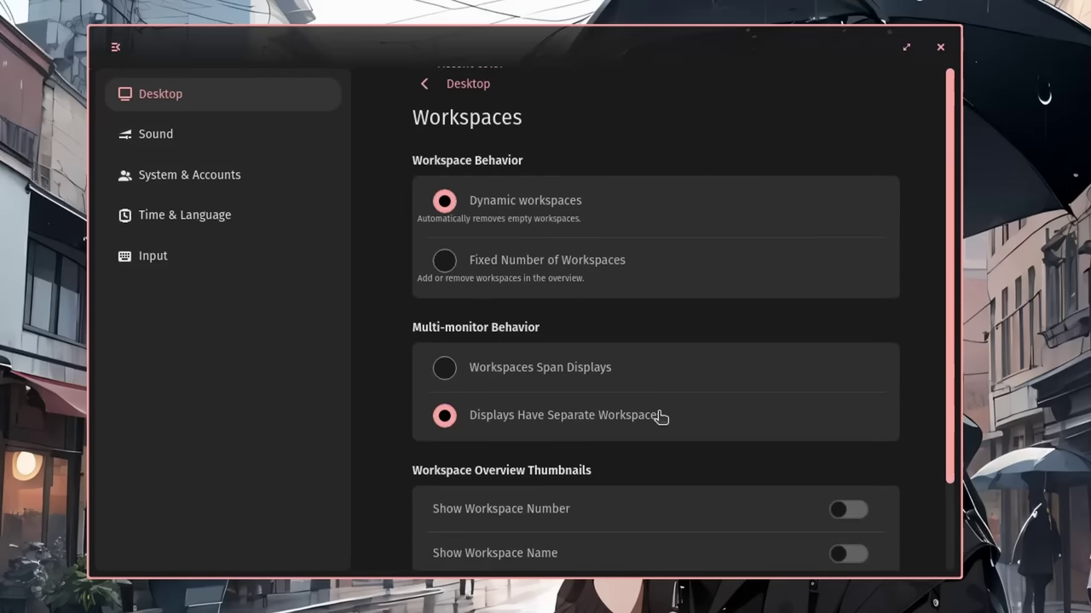
left_click(553, 271)
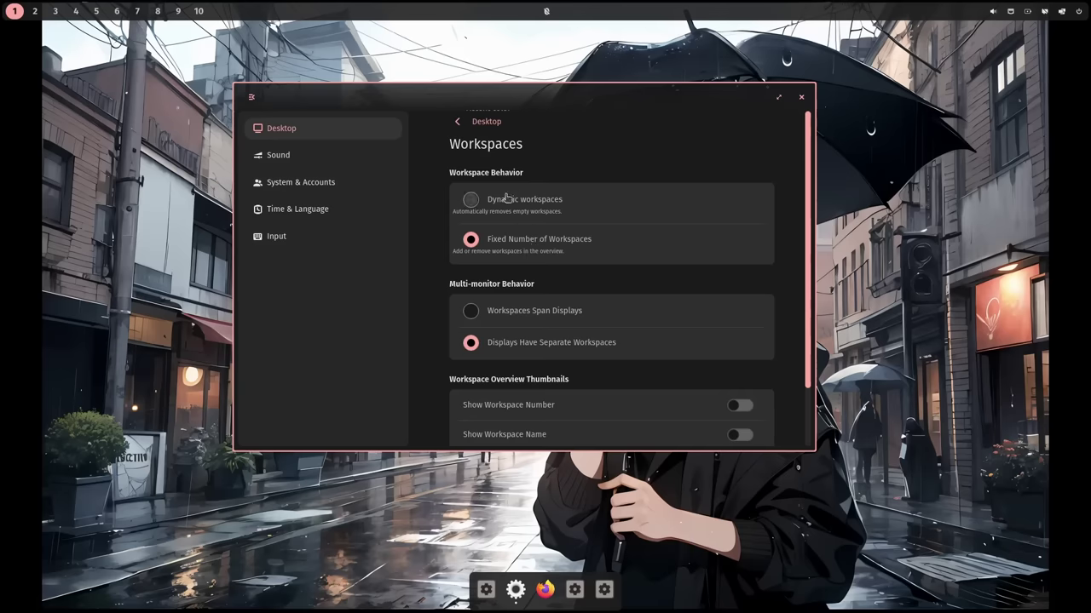
left_click(509, 199)
left_click(550, 247)
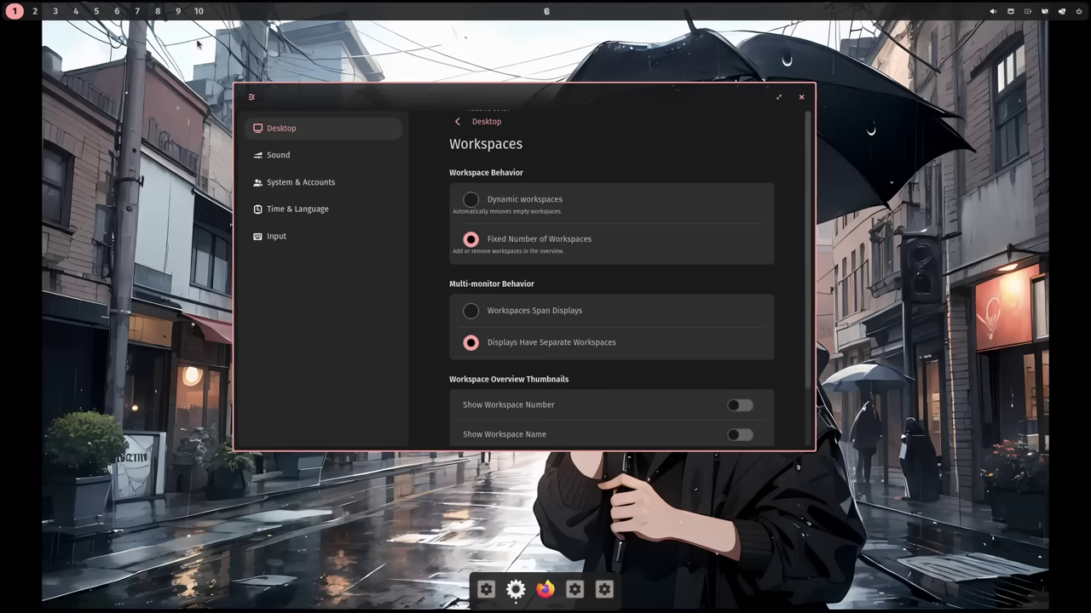
scroll(578, 224, "down", 1)
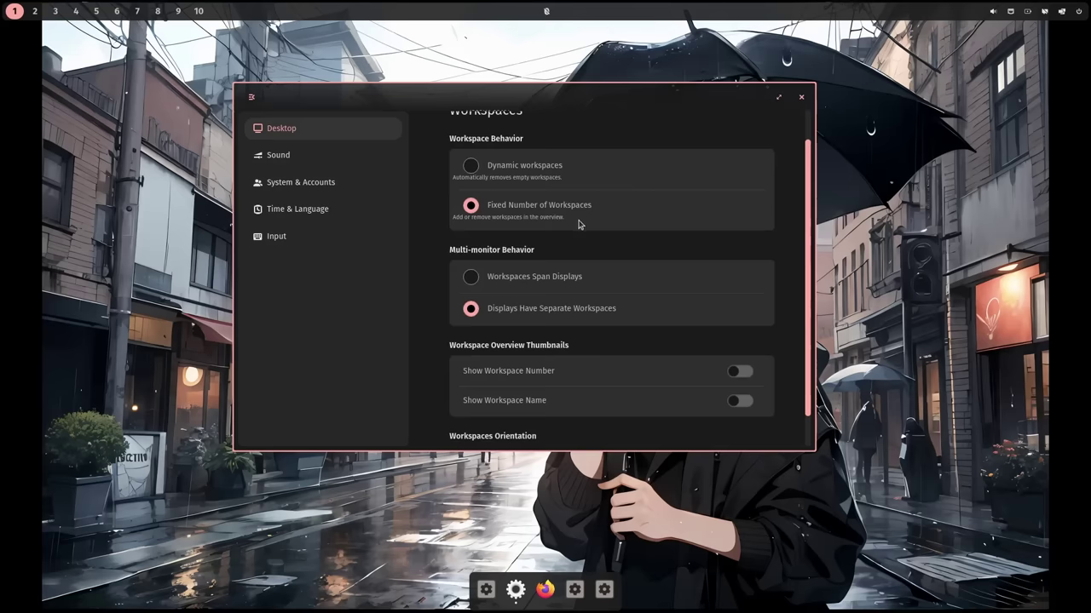
left_click(524, 174)
scroll(660, 256, "down", 1)
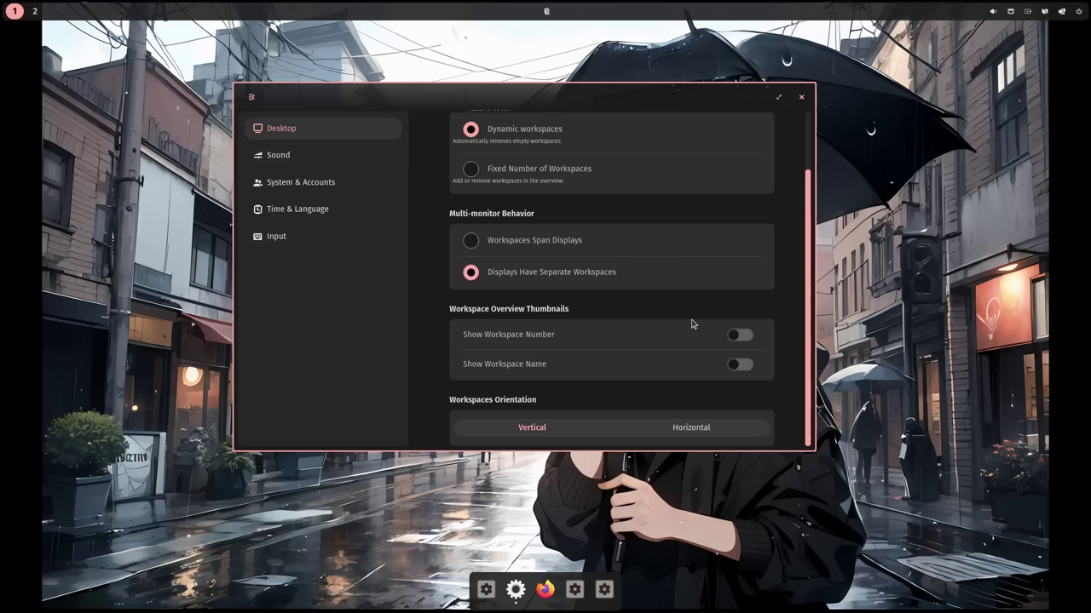
left_click(668, 429)
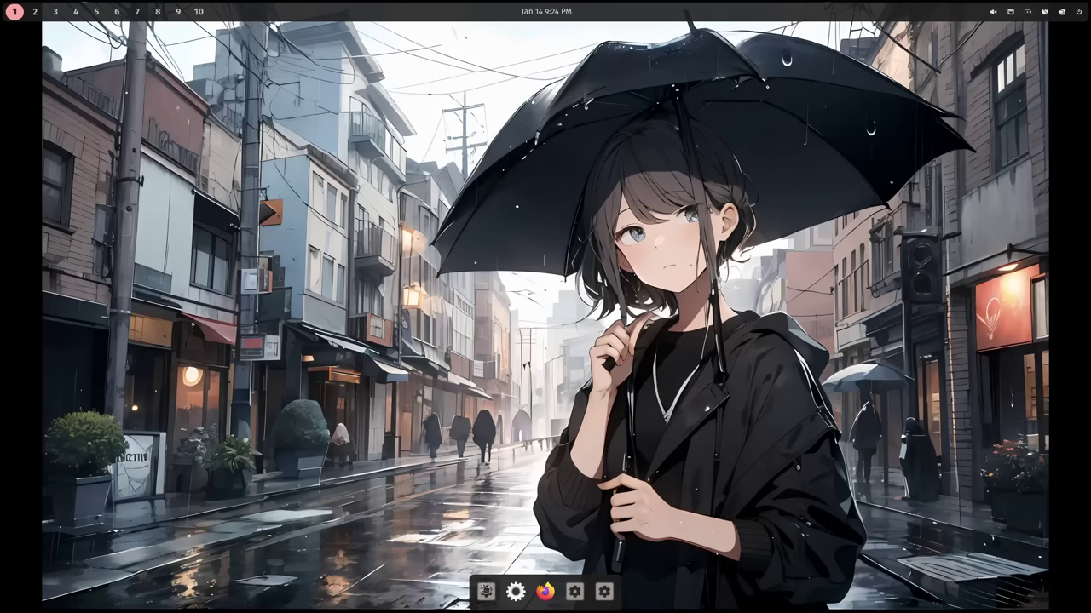
- Launch Terminal from the dock and open a second tab via File > New tab
left_click(485, 588)
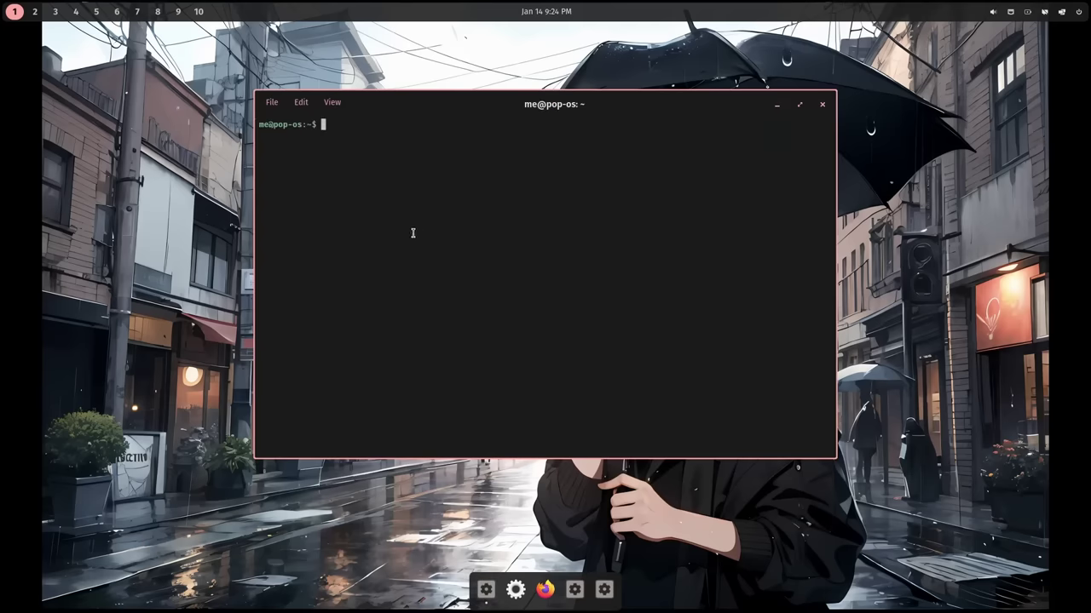
left_click(272, 103)
mouse_move(186, 61)
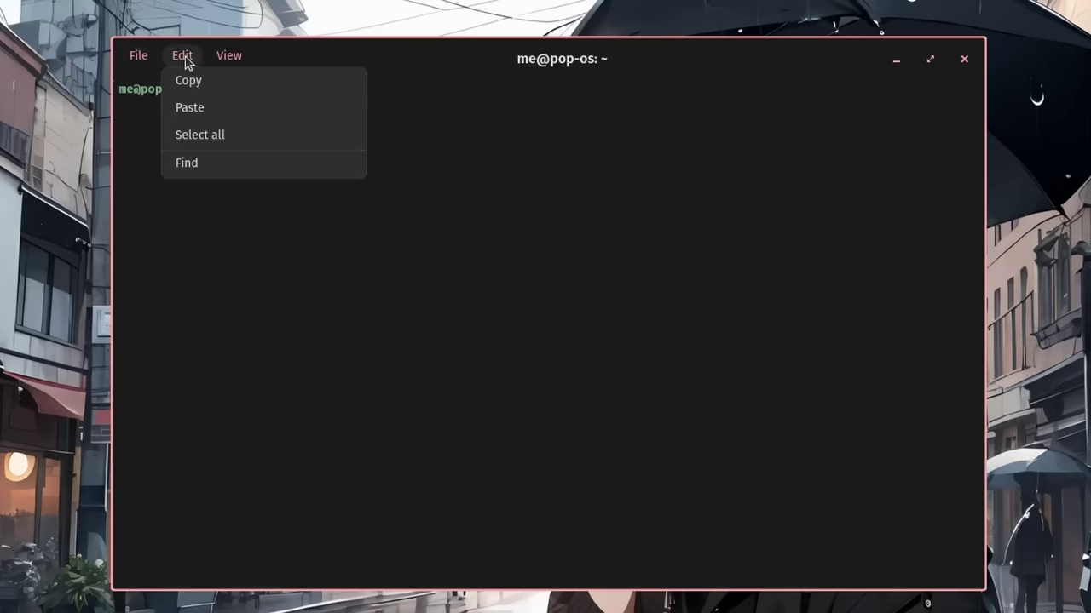
mouse_move(220, 58)
mouse_move(145, 59)
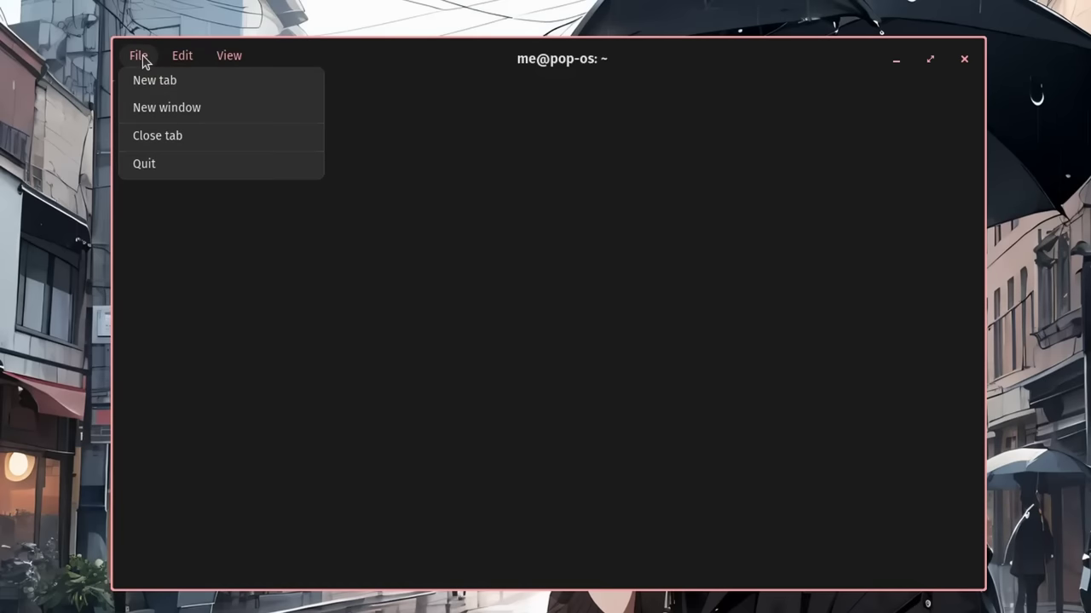
left_click(159, 81)
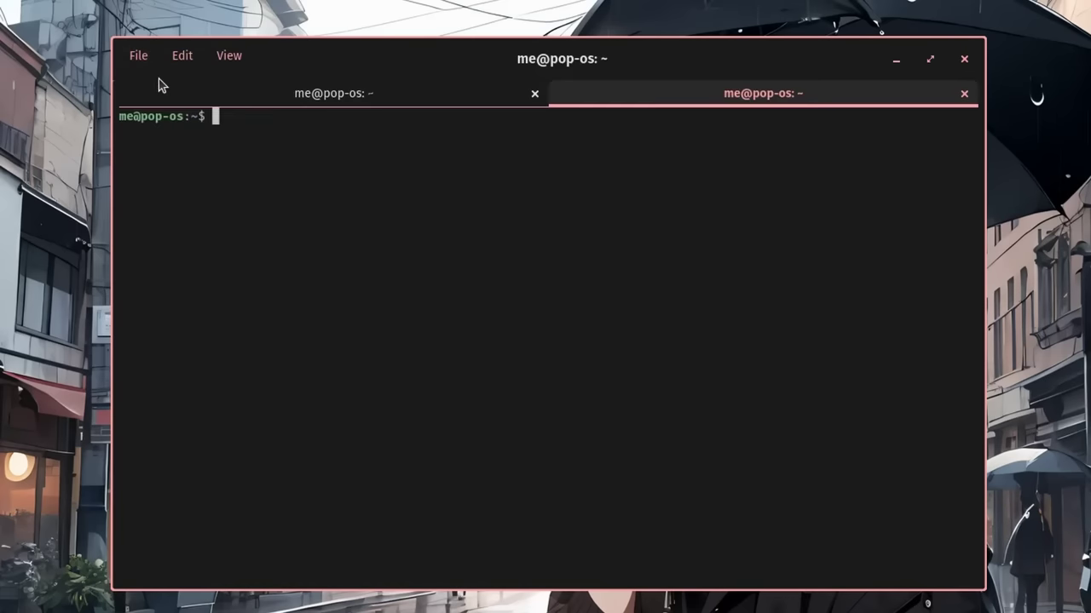
- Switch between the two tabs, close the second, and bring up the terminal's context menu
left_click(362, 95)
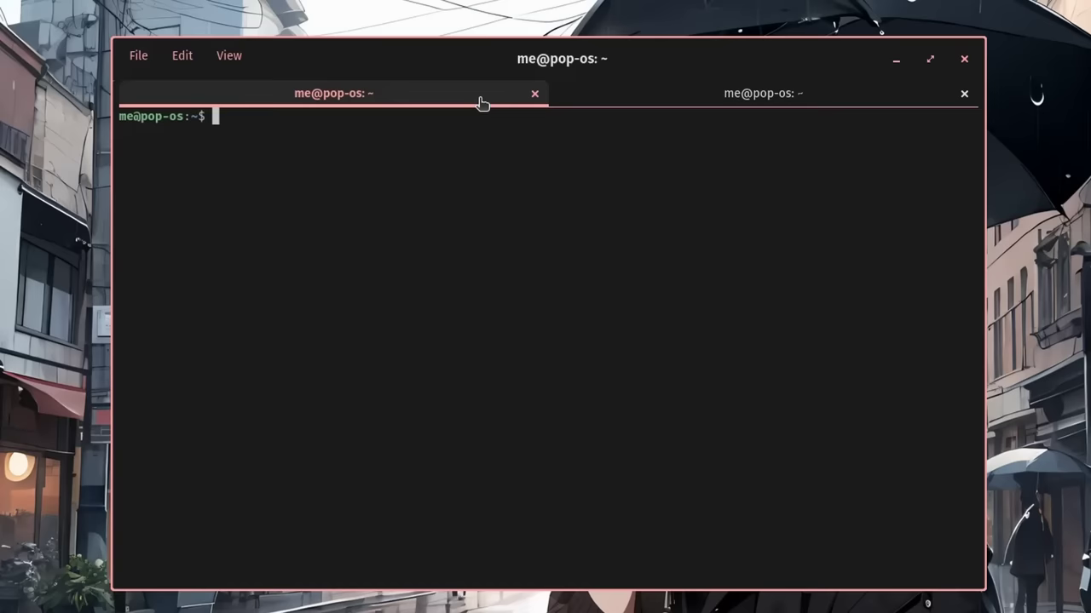
left_click(666, 104)
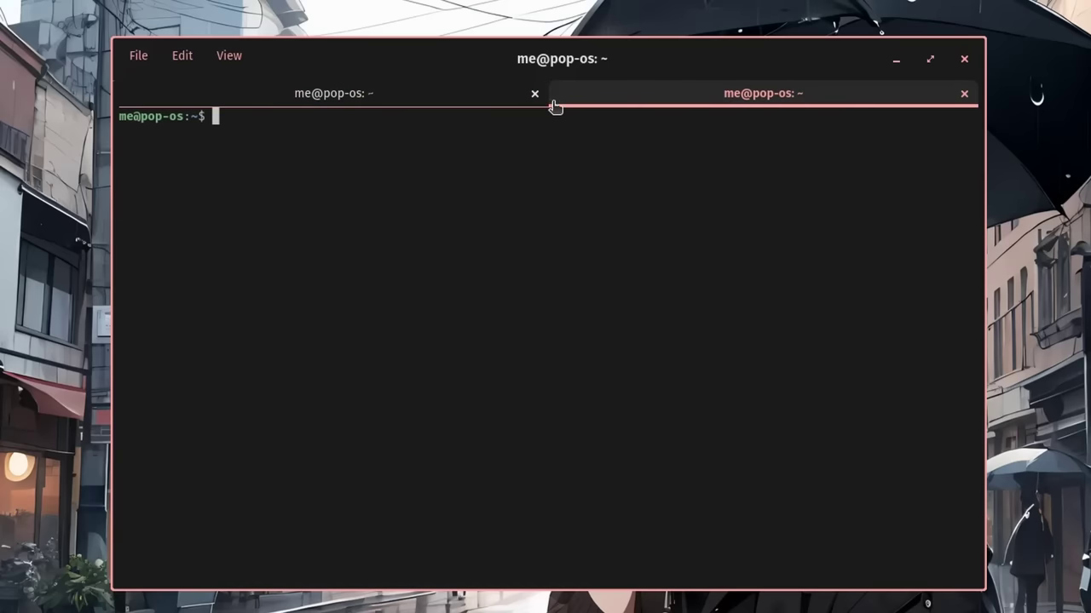
left_click(964, 94)
right_click(454, 177)
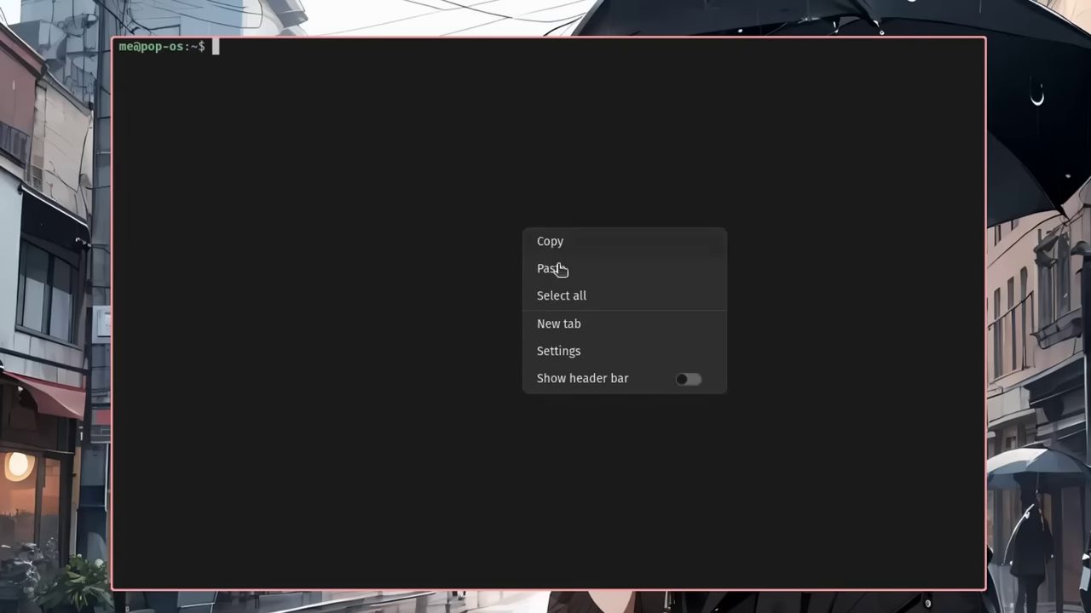
- Set the terminal's dark syntax scheme to Pop Dark and its default font size to 20px
left_click(594, 364)
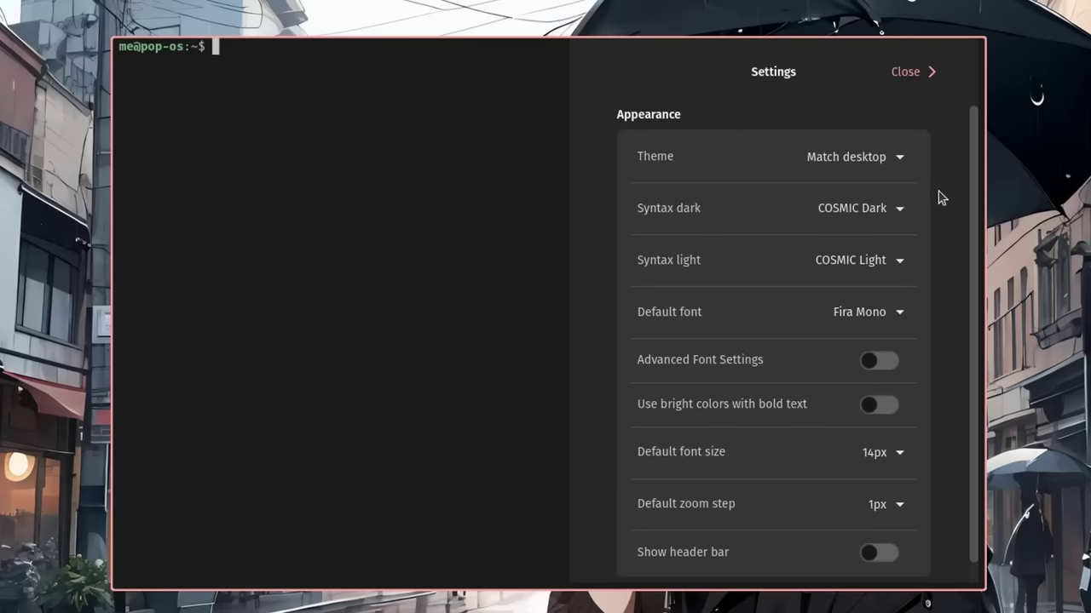
left_click(899, 212)
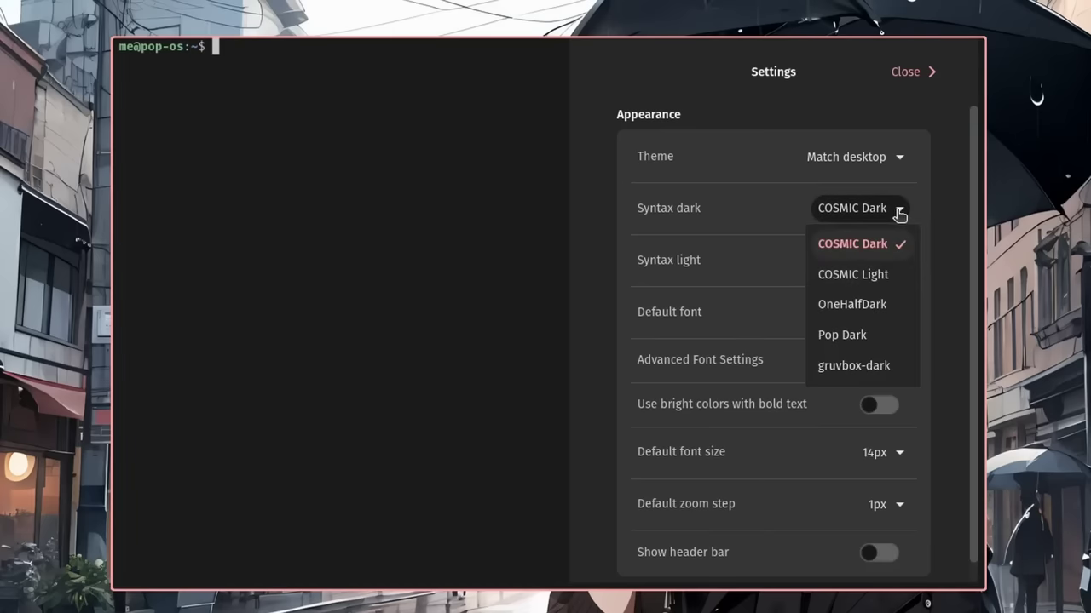
left_click(879, 341)
left_click(892, 458)
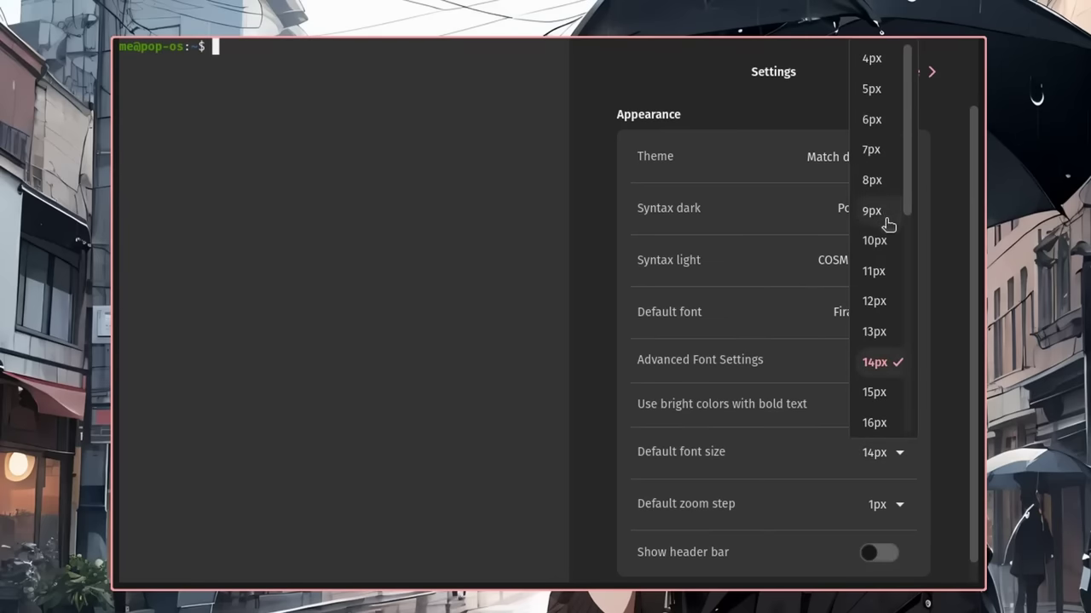
scroll(873, 390, "down", 2)
left_click(880, 387)
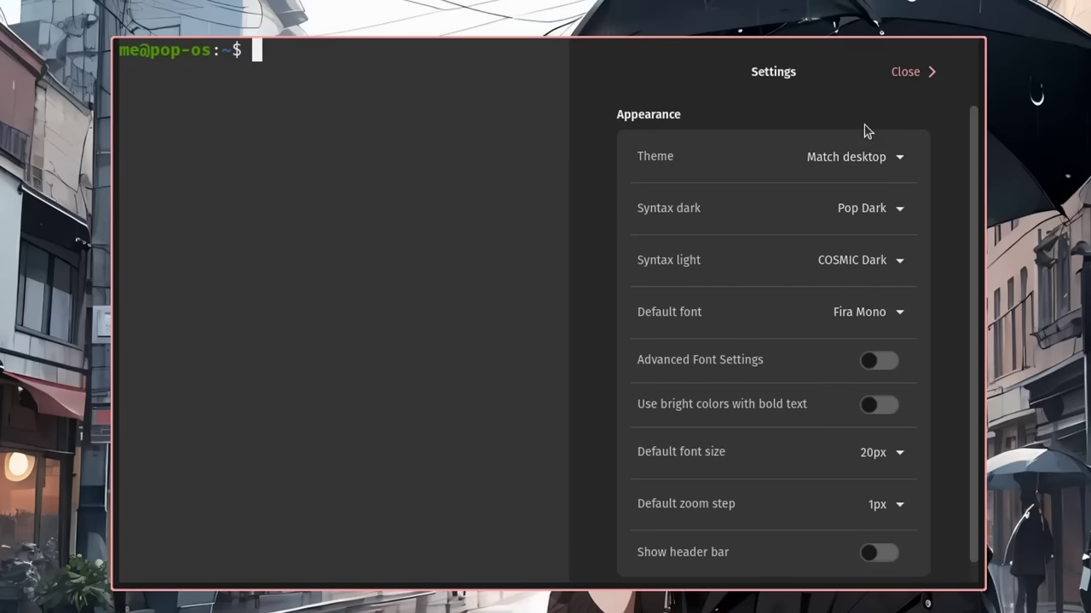
left_click(919, 72)
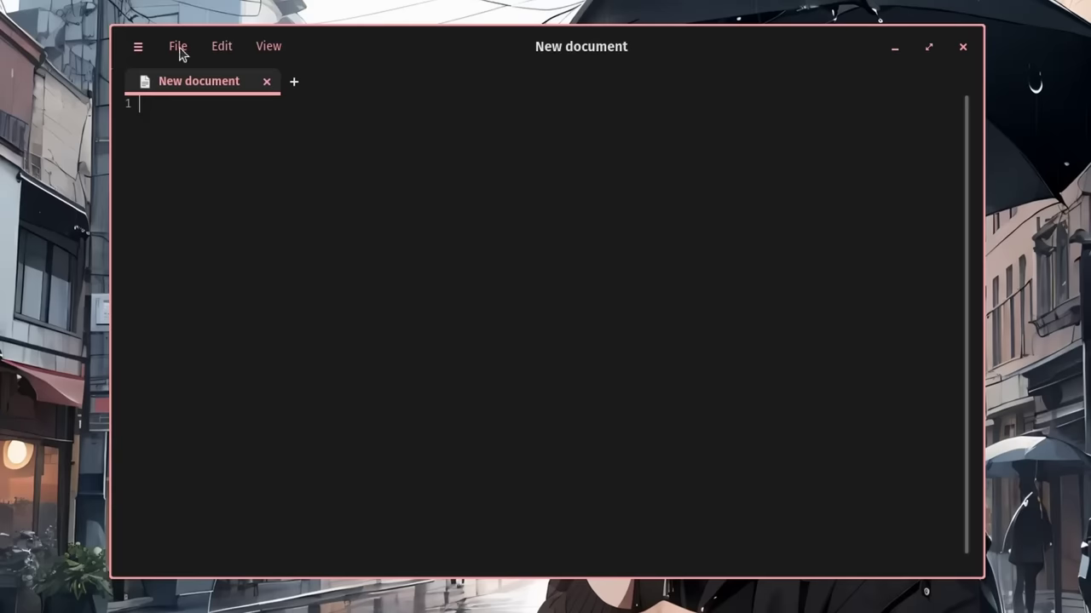
- Open Git management from the File menu, then close it
left_click(179, 50)
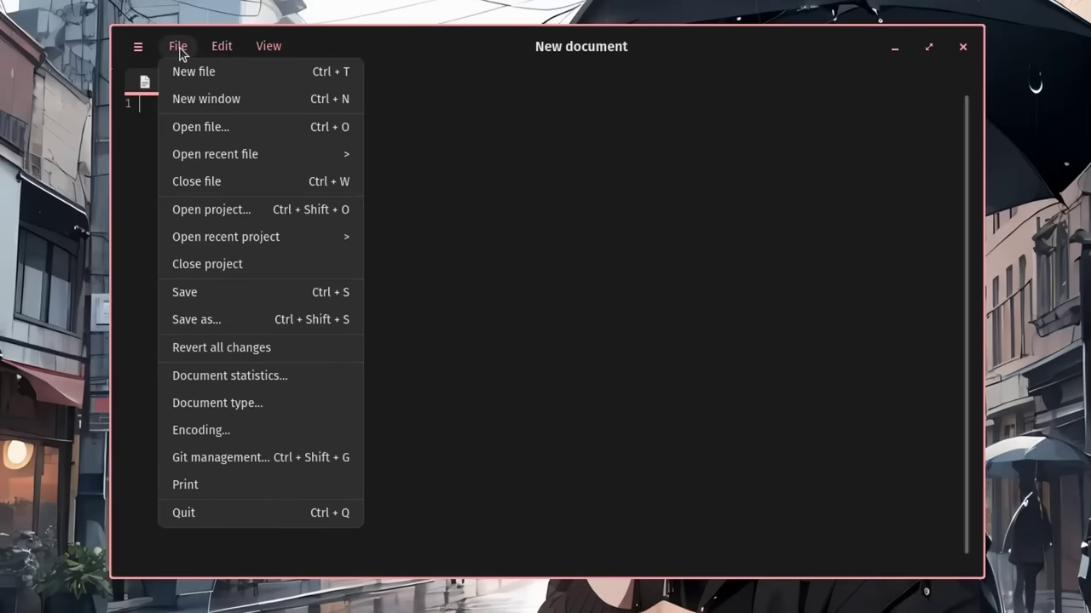
mouse_move(268, 245)
left_click(249, 461)
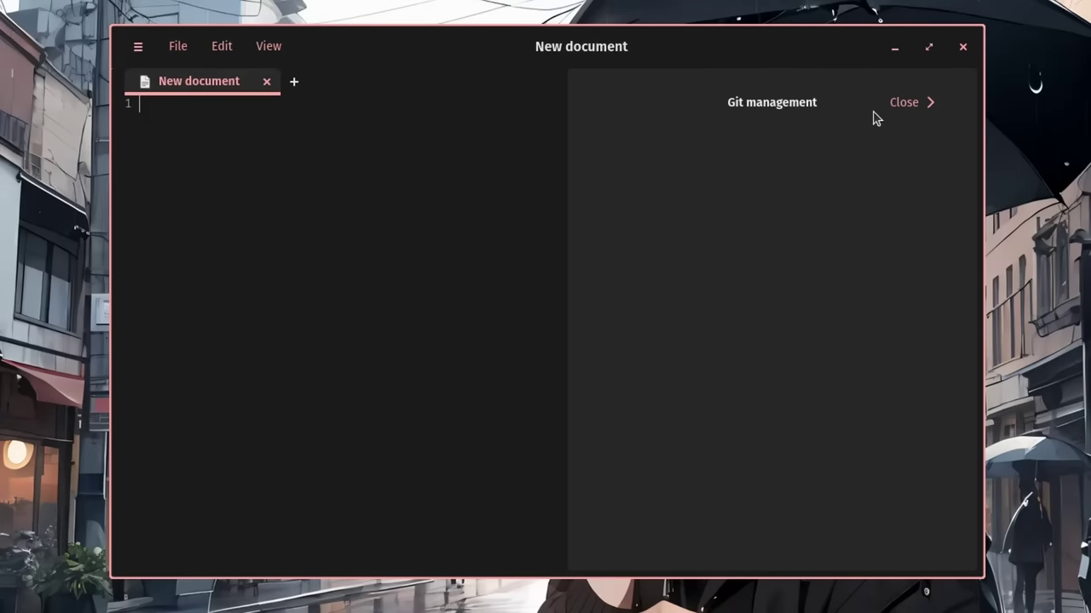
left_click(905, 106)
- Start a document search from the Edit menu, then dismiss it
left_click(224, 52)
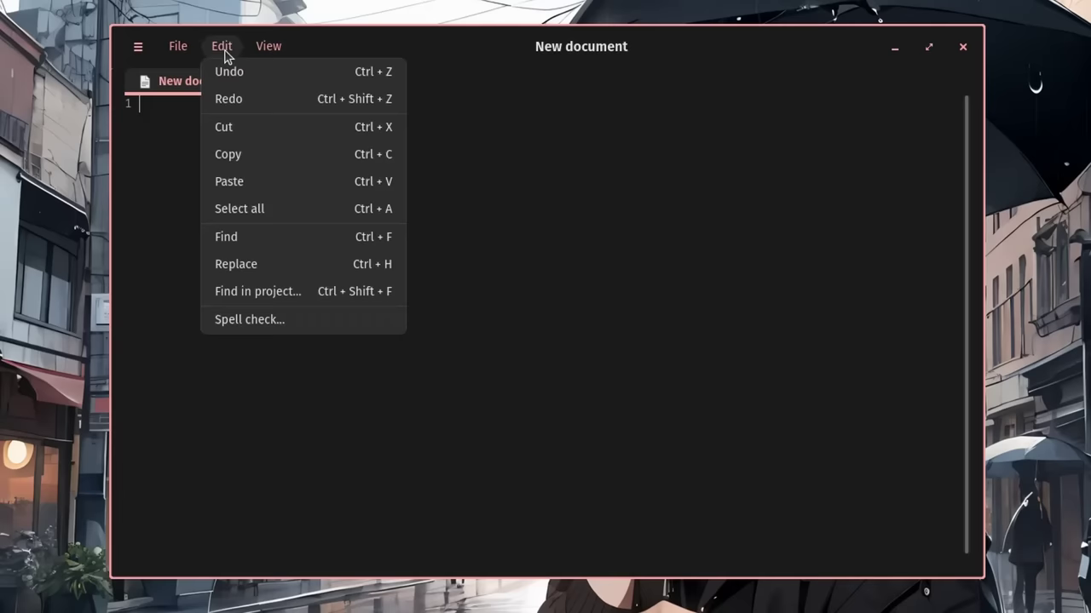
left_click(254, 237)
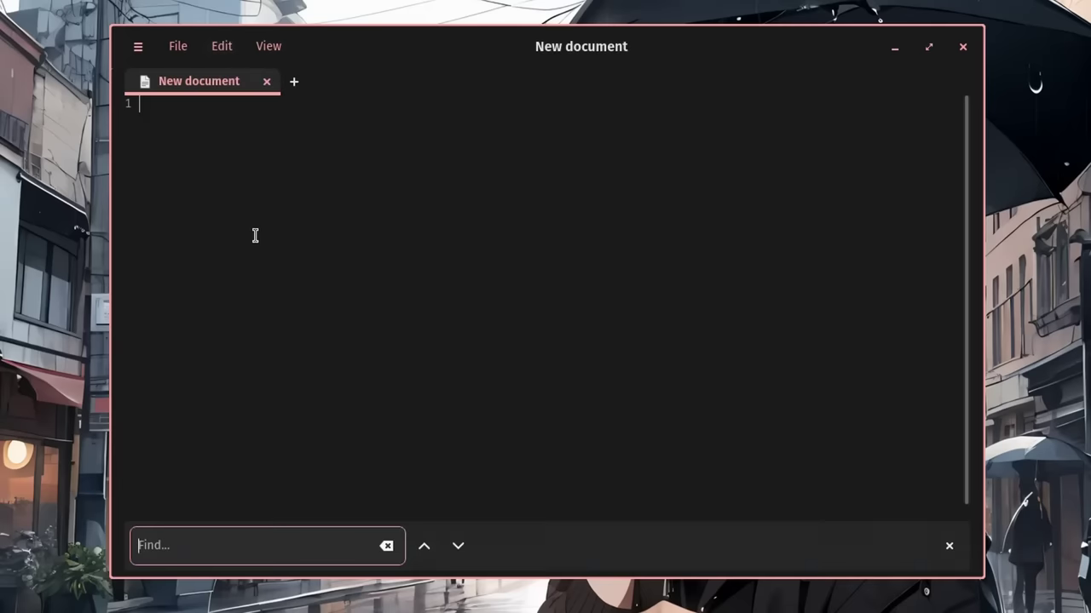
left_click(949, 546)
- Enable Vim bindings in the Text Editor settings
left_click(269, 51)
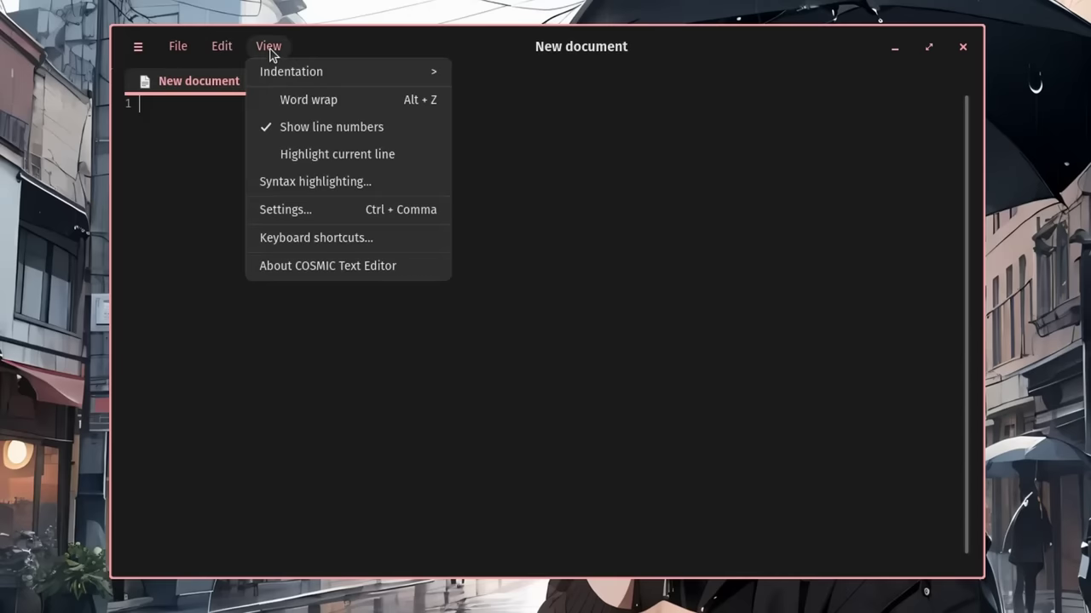
left_click(331, 215)
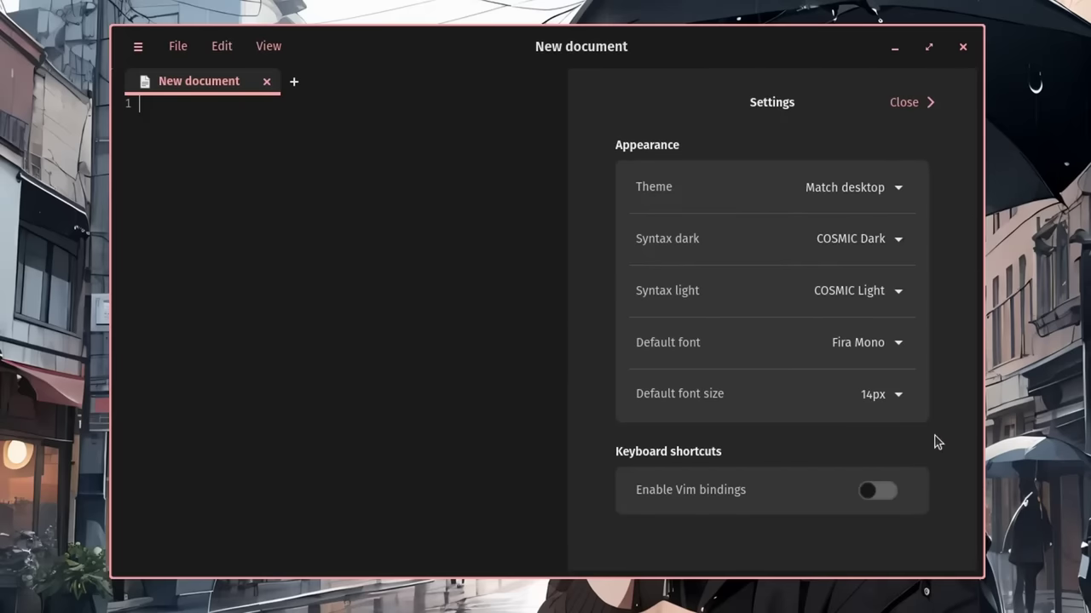
left_click(888, 501)
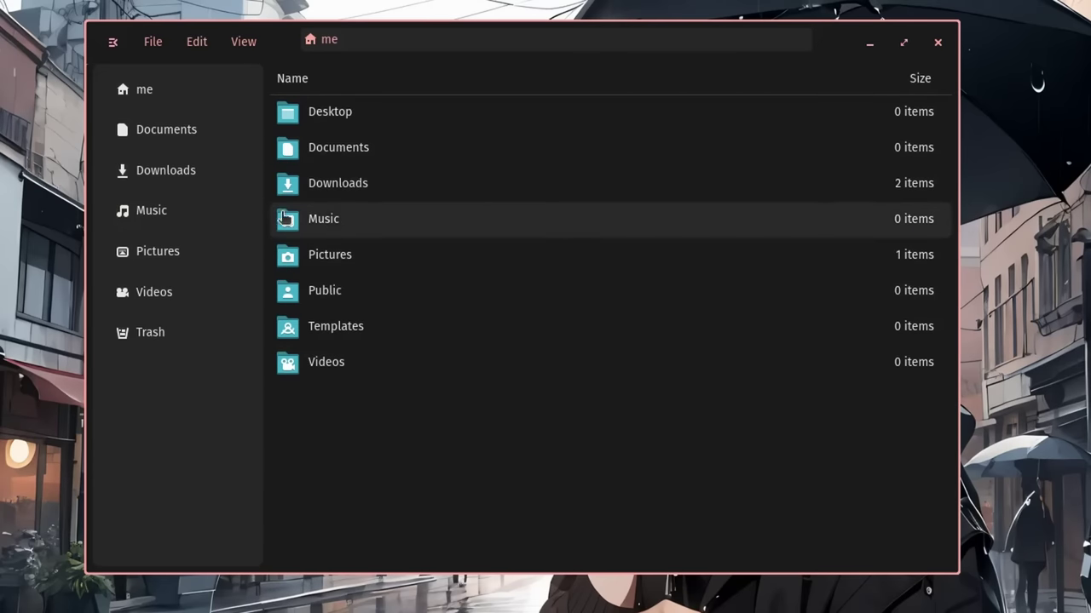
- Show the folders as a grid and open the Pictures folder
left_click(244, 42)
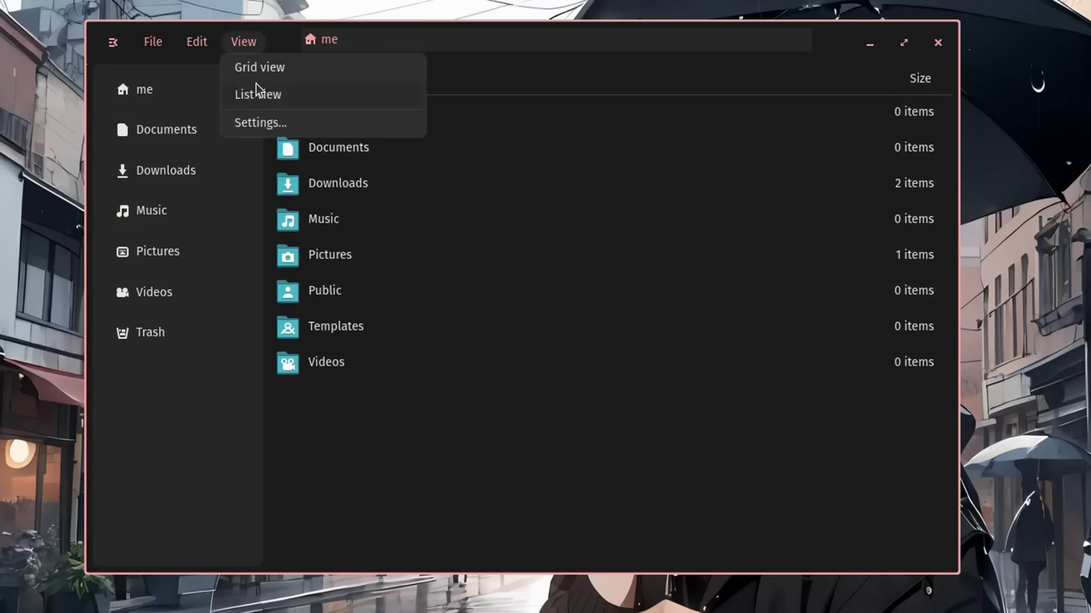
left_click(264, 68)
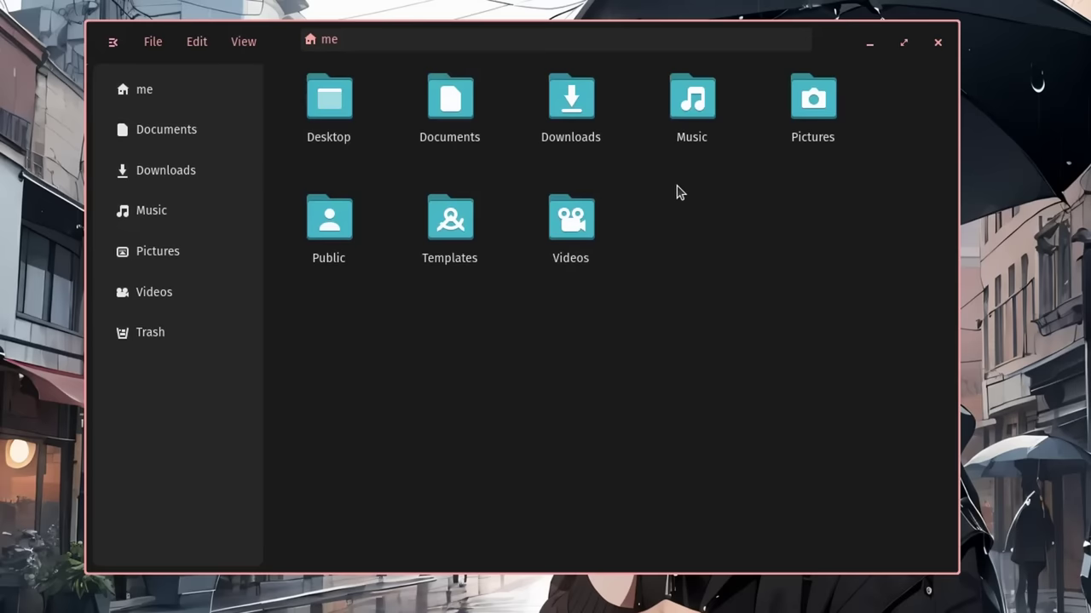
double_click(818, 111)
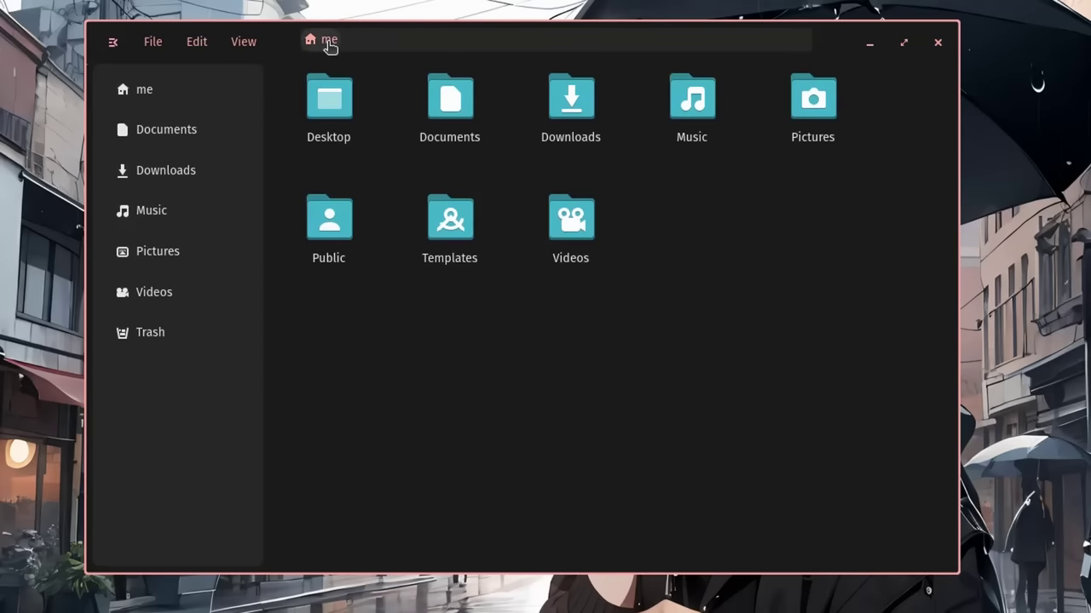
- Bring up the empty-area context menu twice, dismissing it each time with Escape
right_click(675, 228)
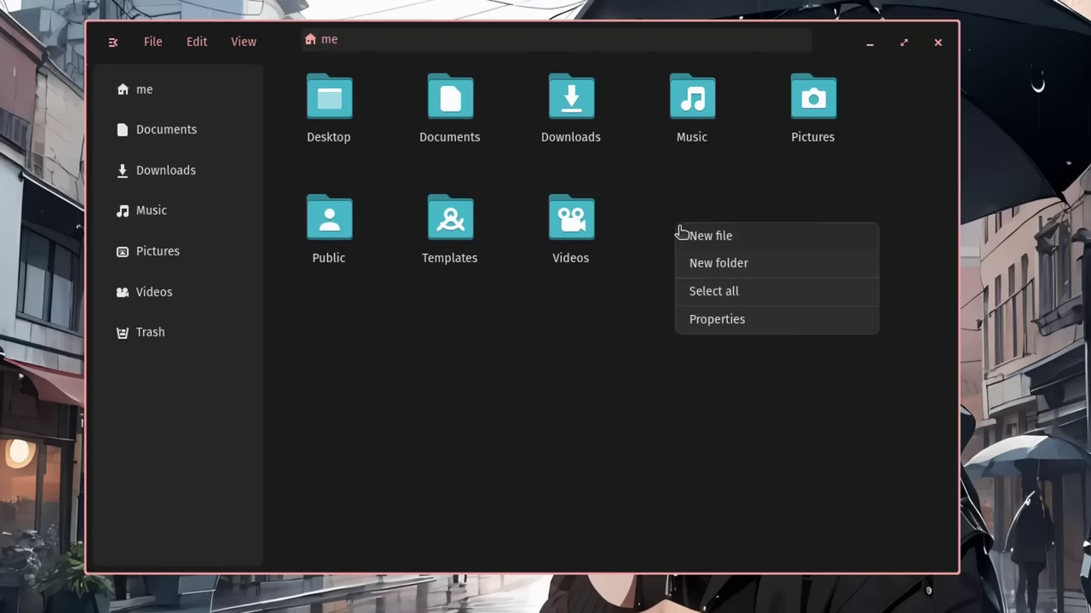
key("Escape")
right_click(463, 352)
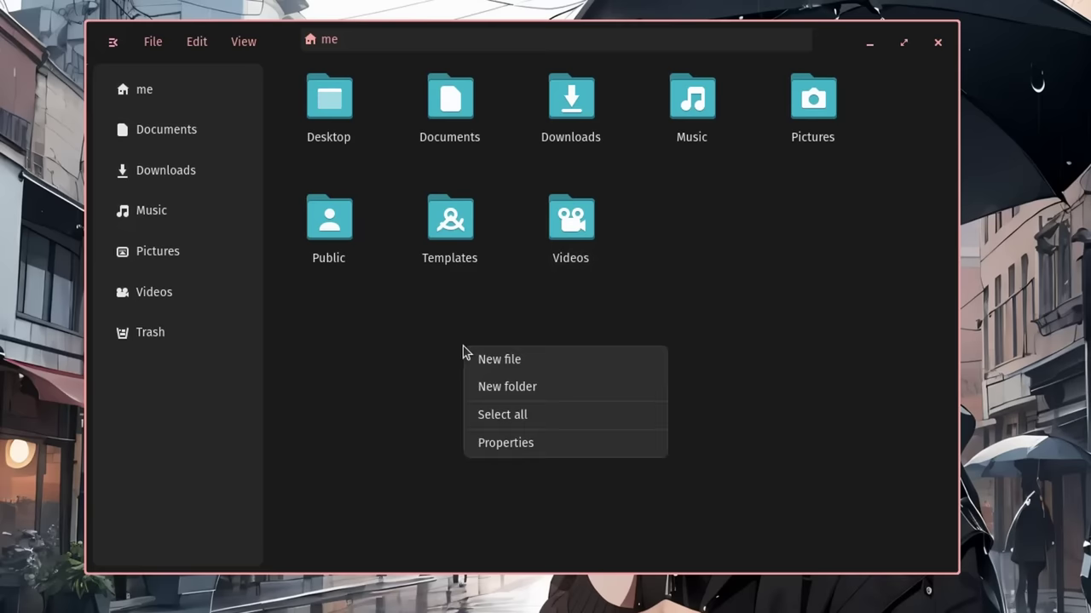
key("Escape")
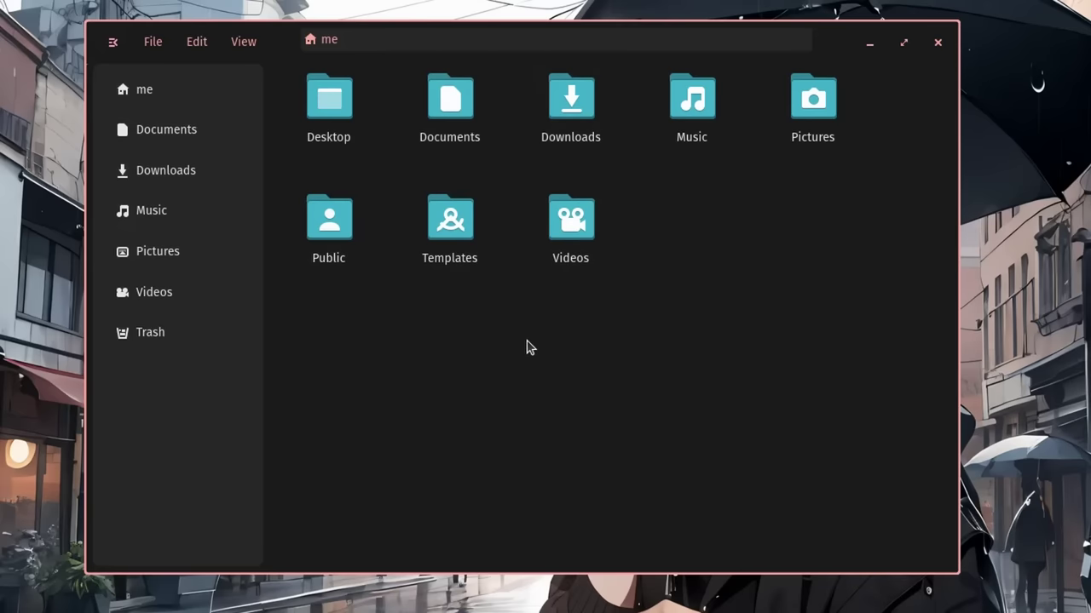
- Change the Files theme from Match desktop to Light in View > Settings
left_click(244, 43)
left_click(265, 121)
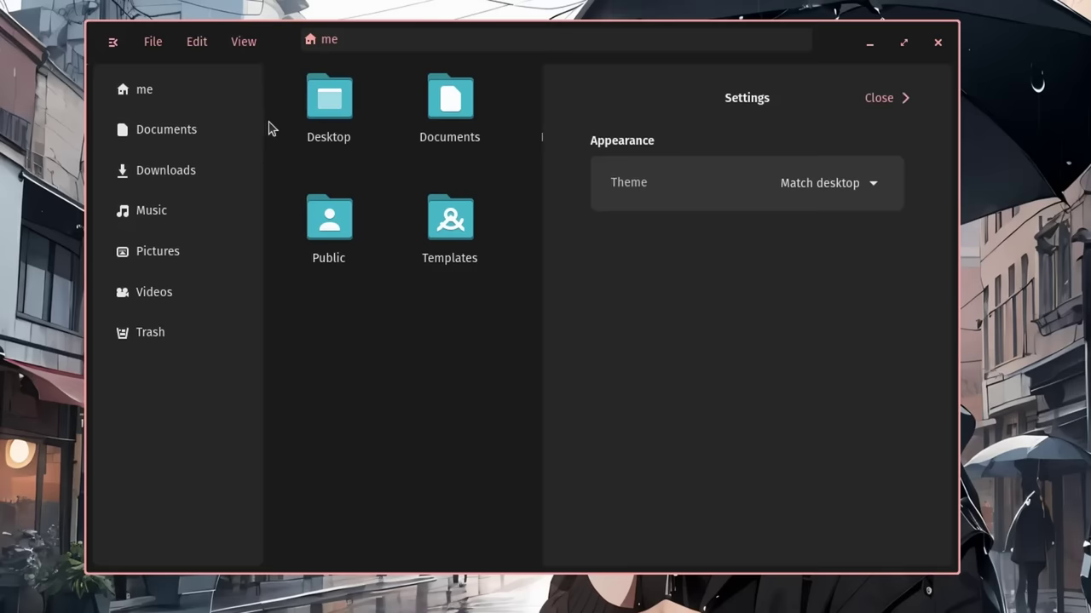
left_click(810, 189)
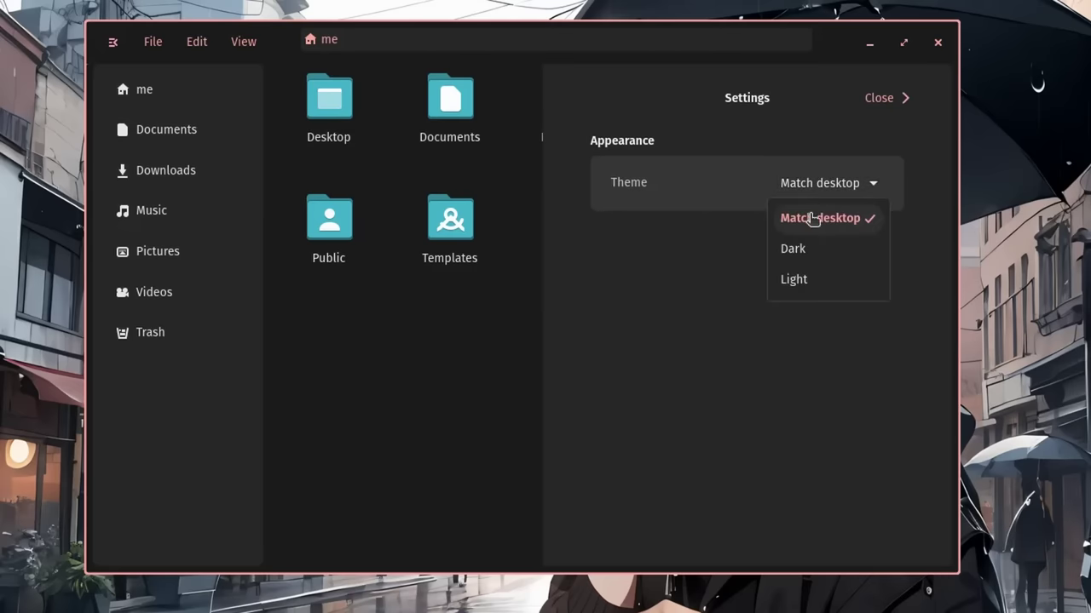
left_click(809, 280)
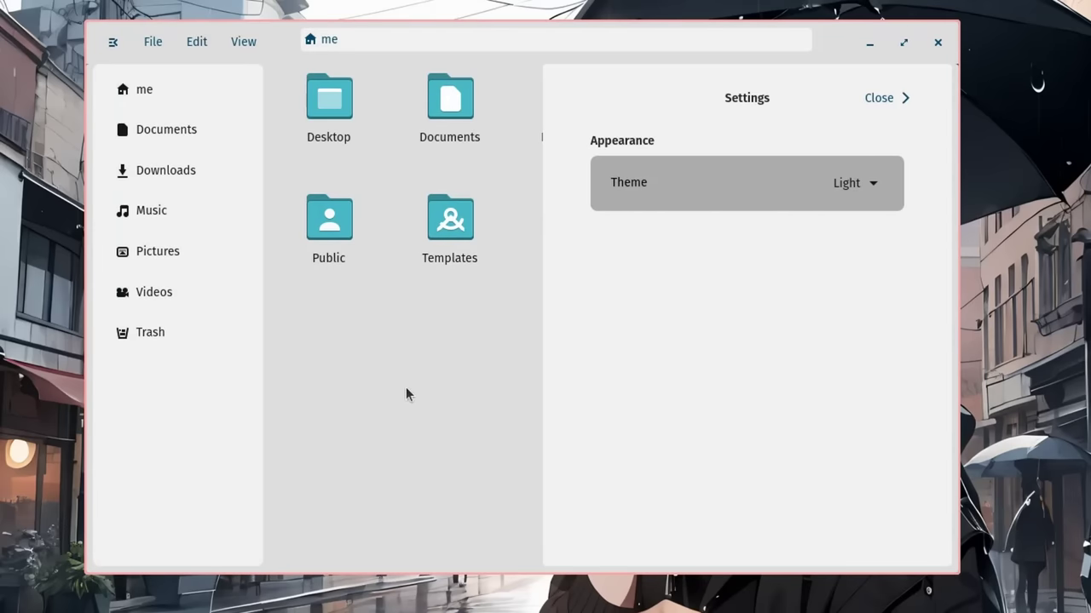
left_click(903, 101)
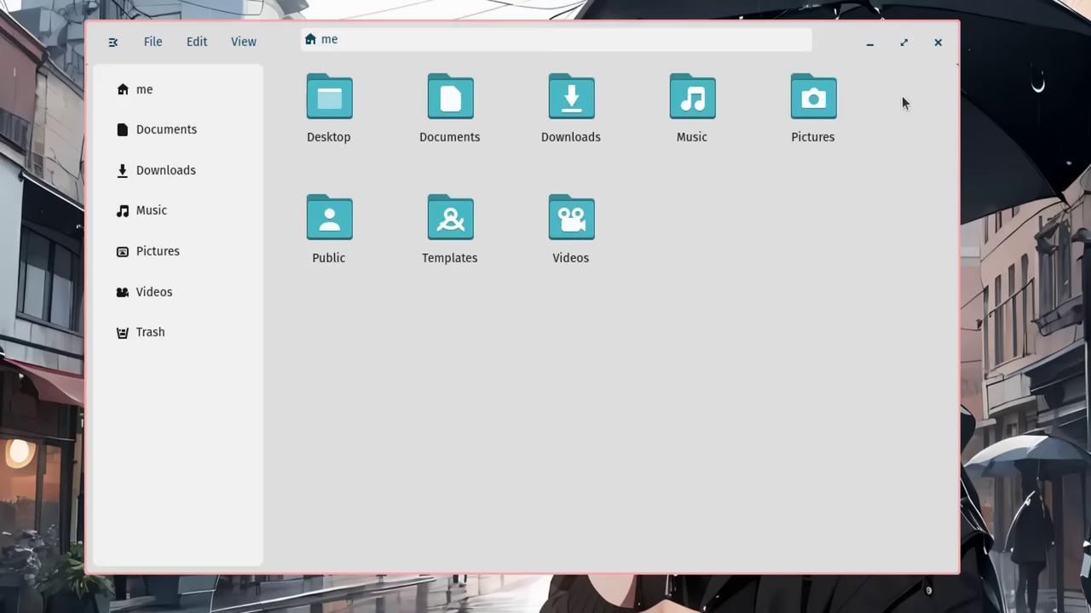
- Look through the Edit and neighbouring menus of Files
left_click(196, 45)
mouse_move(260, 47)
mouse_move(152, 44)
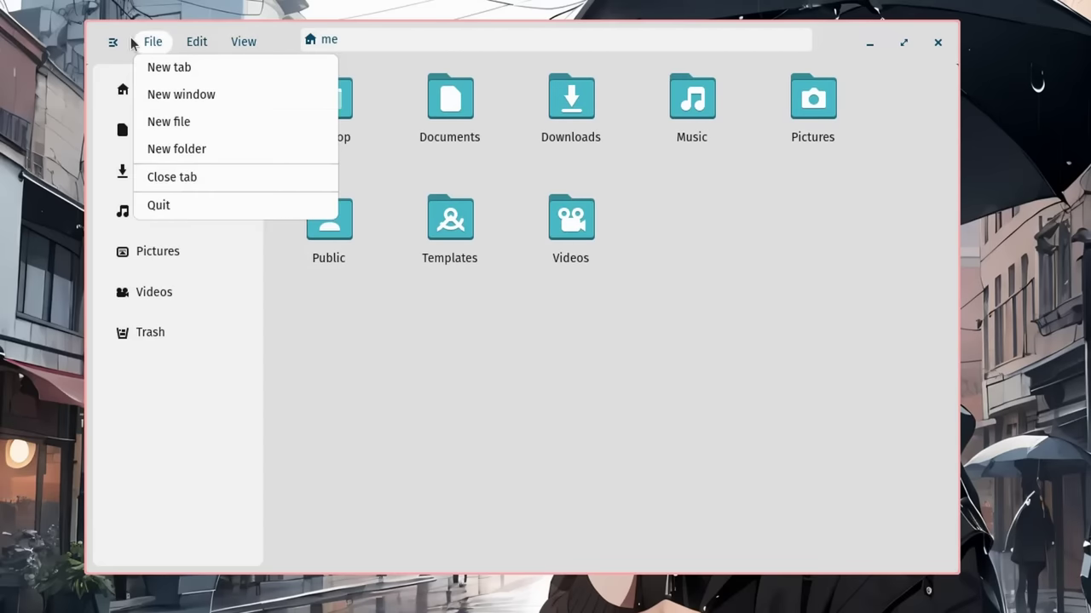
- Open a second /home/me tab and switch between the icon-view and list-view tabs
left_click(163, 70)
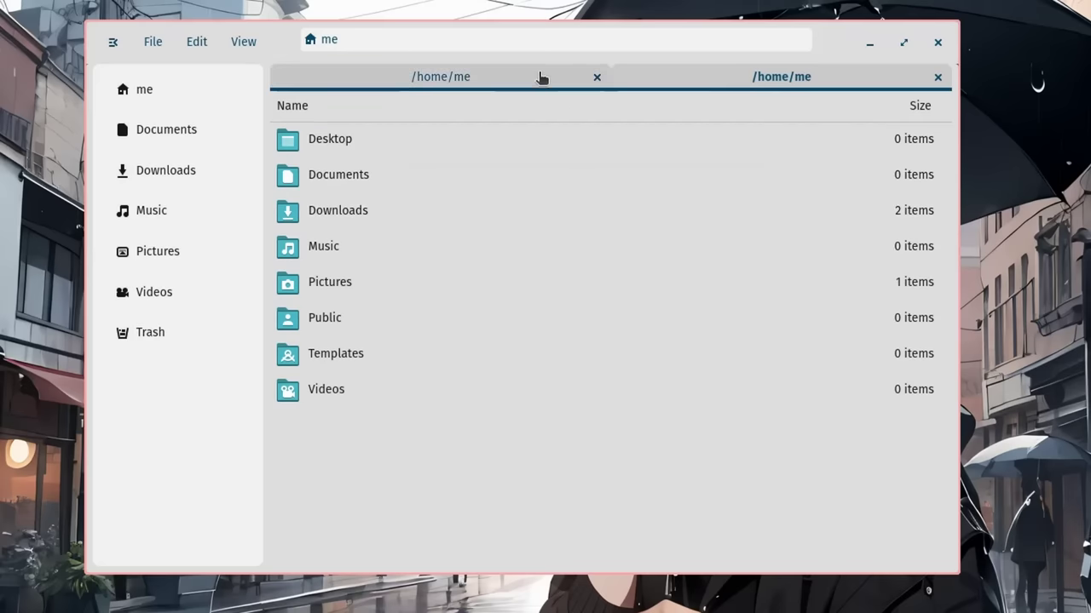
left_click(506, 76)
left_click(712, 83)
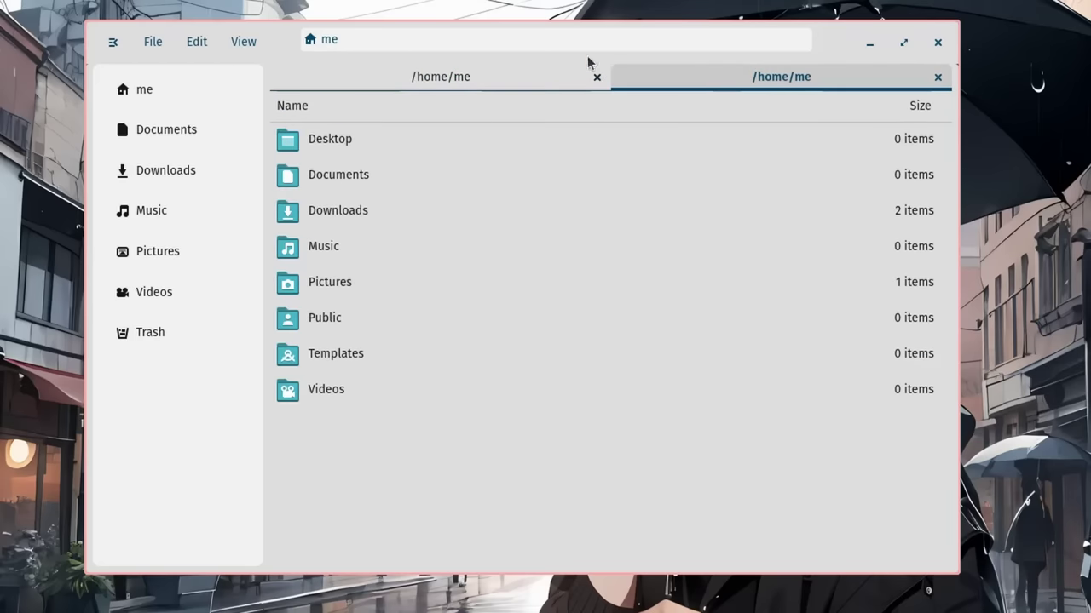
left_click(492, 83)
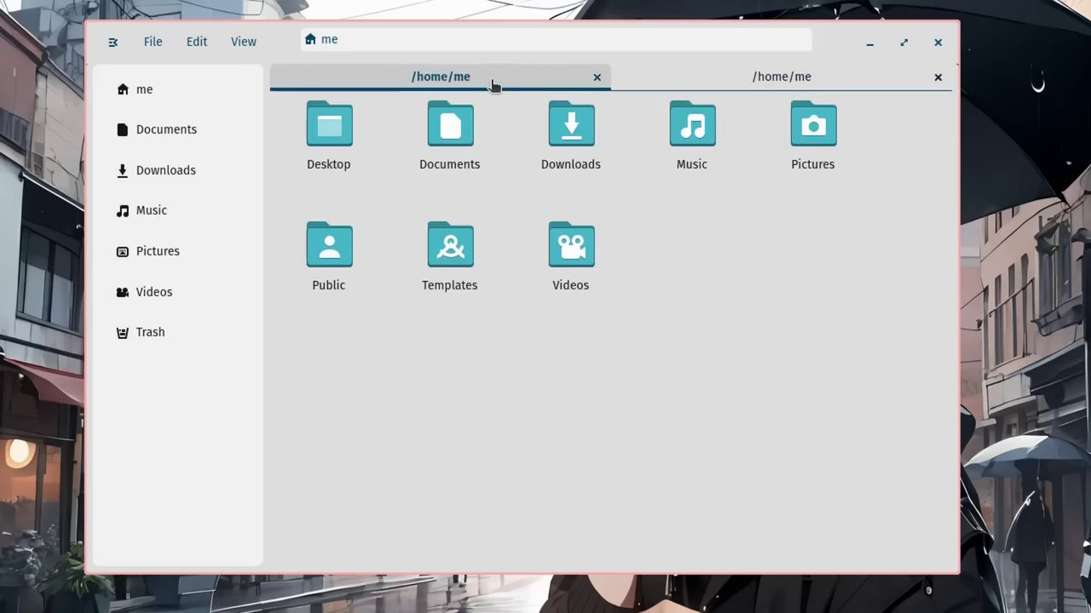
left_click(704, 80)
- On the icon-view tab, hide the sidebar and drag the window narrower
left_click(469, 76)
left_click(114, 42)
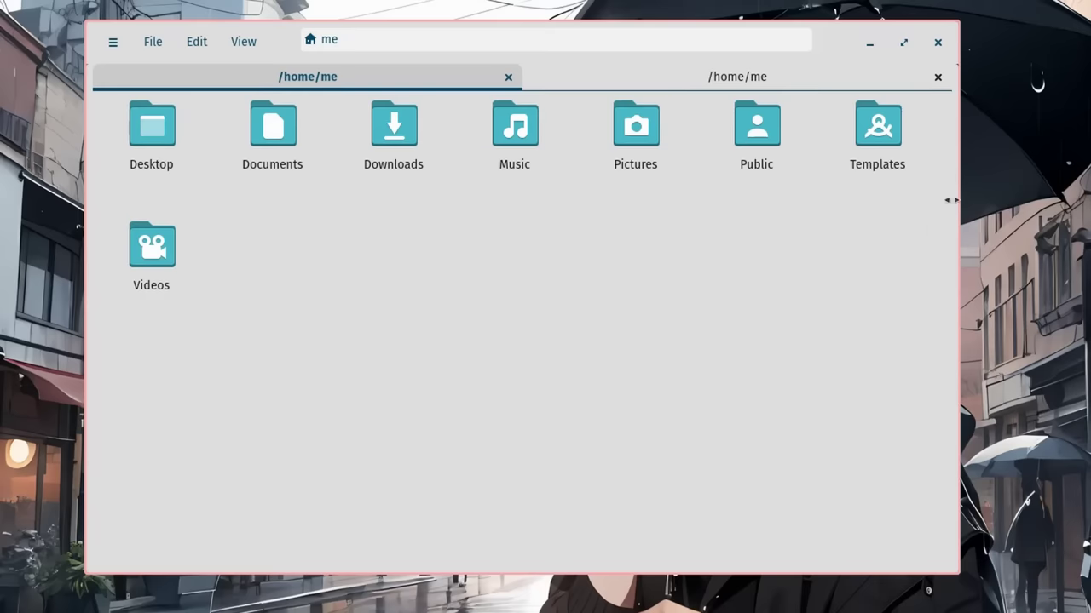
left_click_drag(951, 201, 466, 215)
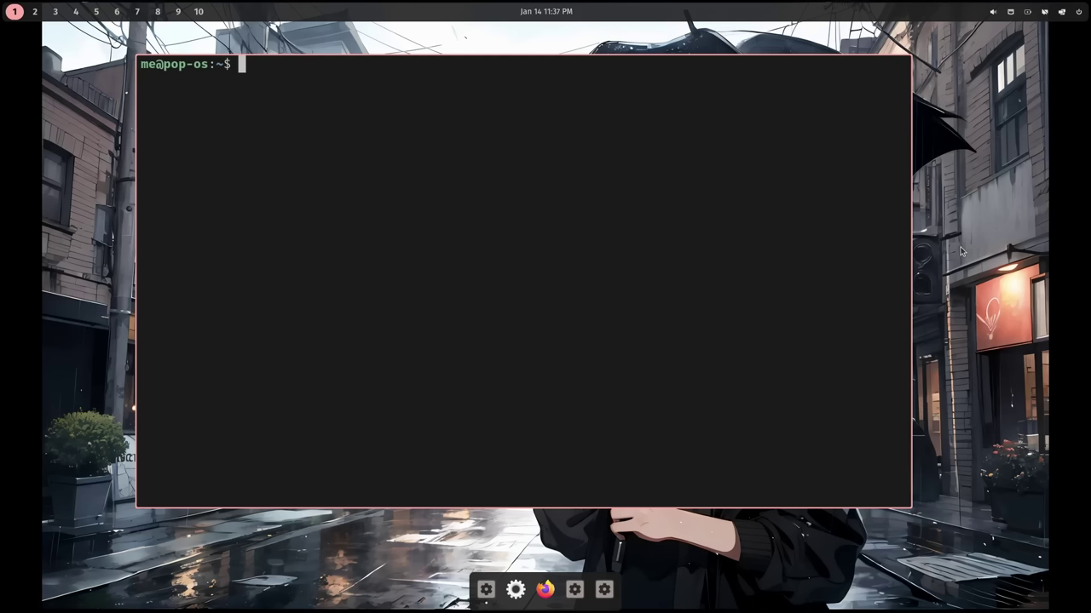
- Run cosmic-randr list and select the 1280x800 and current 1920x1080 mode lines
type("cosmic-randr ")
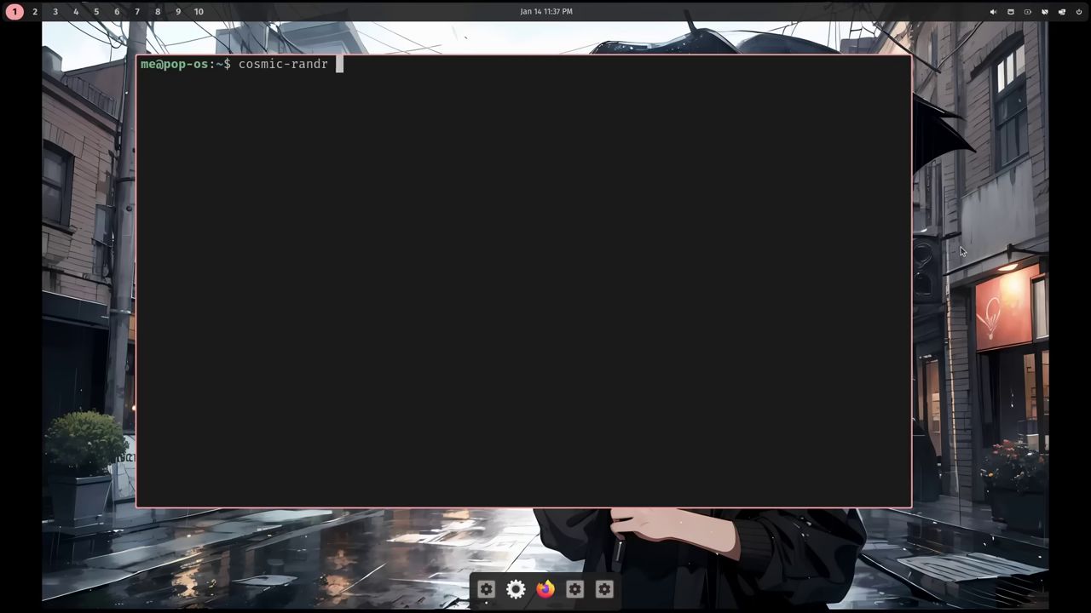
type("list")
key("Return")
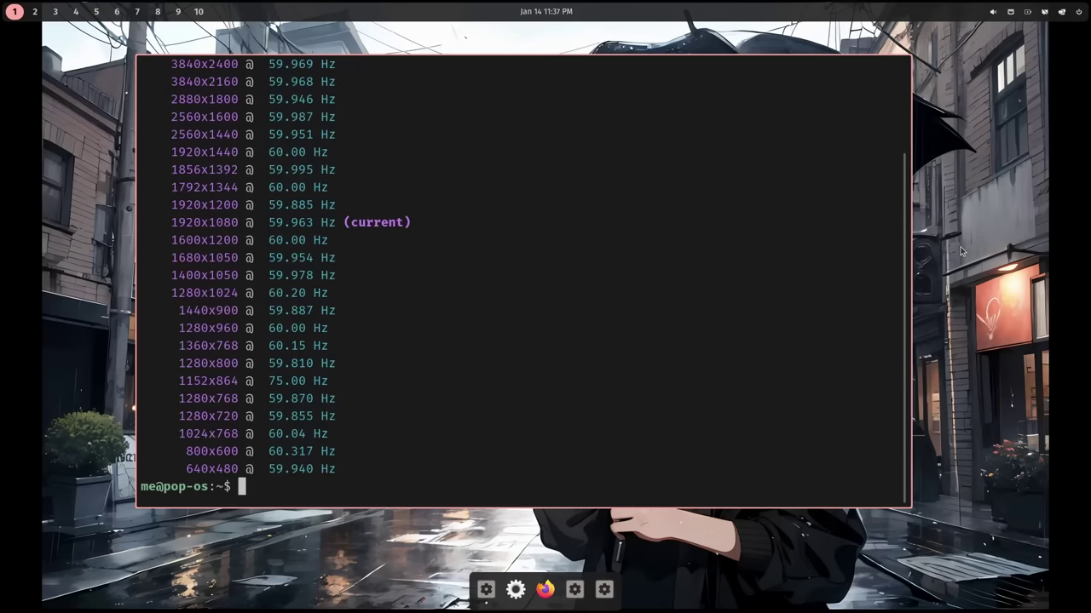
scroll(510, 245, "up", 3)
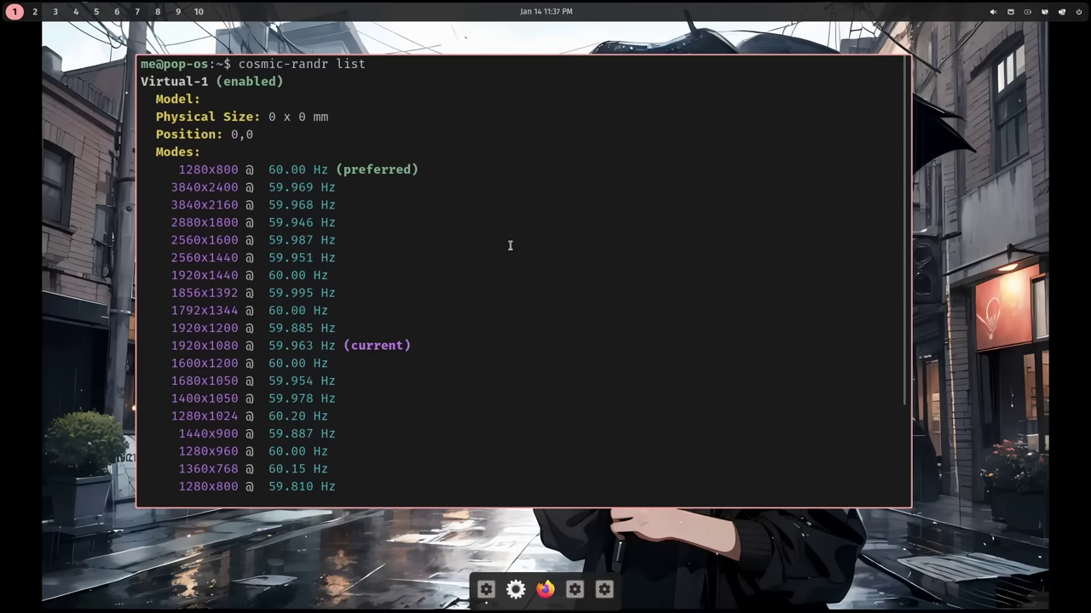
triple_click(281, 168)
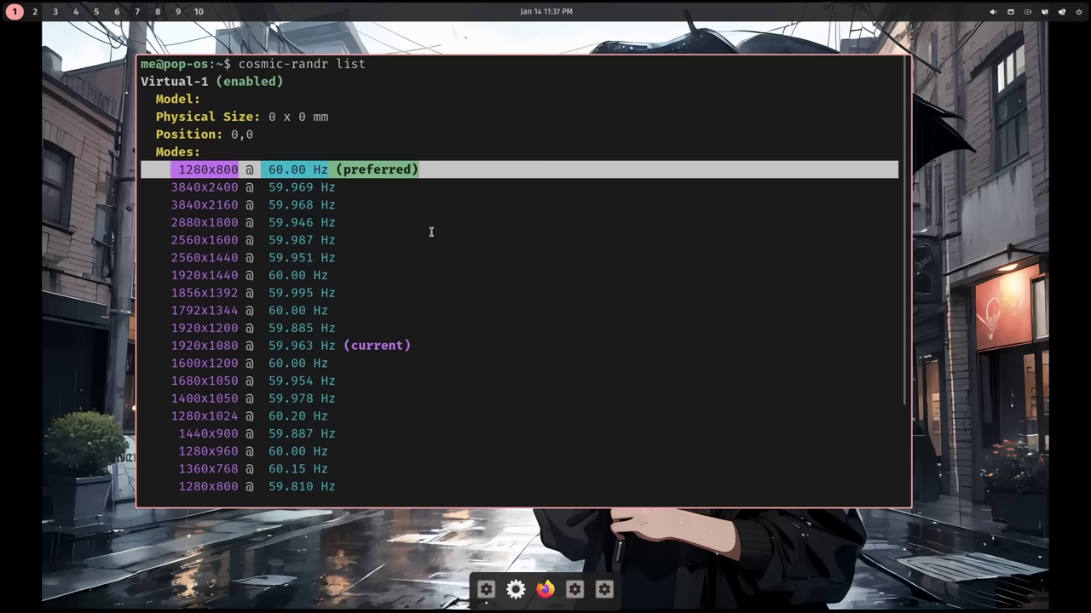
left_click_drag(242, 345, 172, 345)
- Type cosmic-randr mode, paste Virtual-1 from the output, and add 1920 1080
scroll(478, 333, "down", 3)
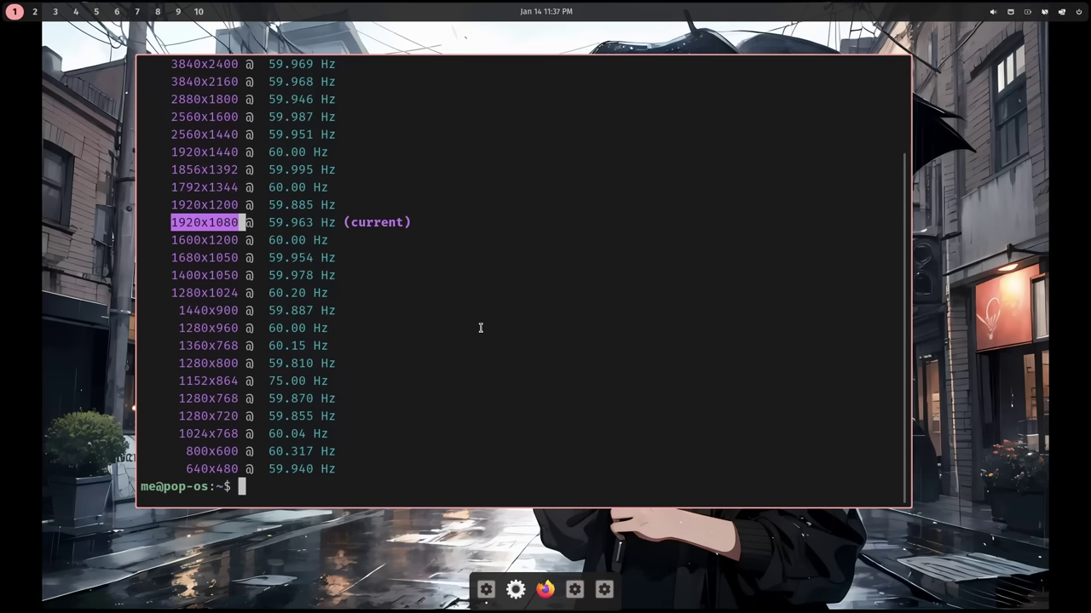
type("cosmic-randr mode")
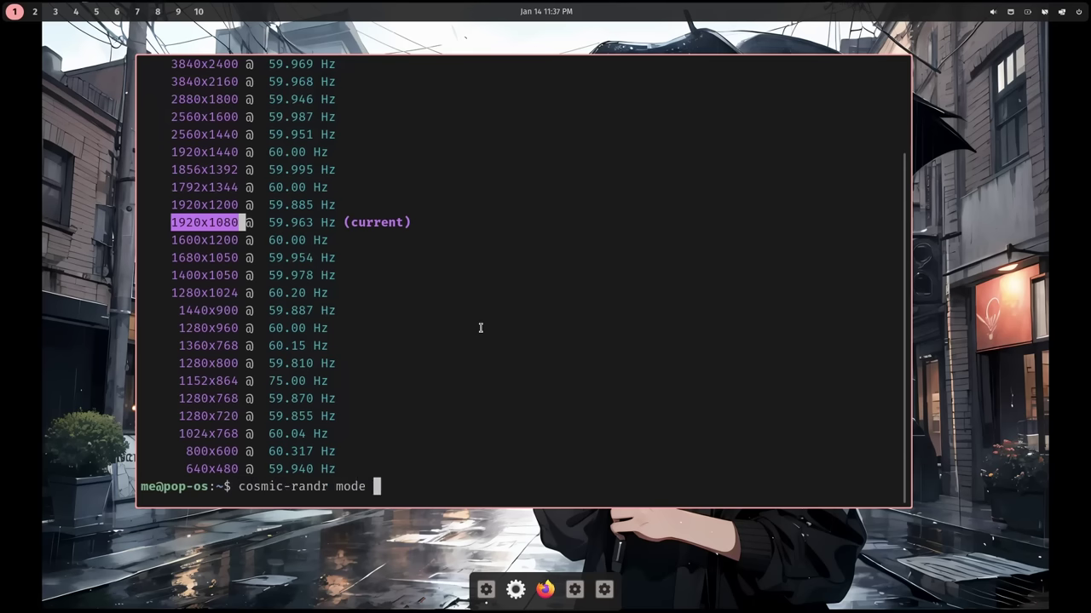
scroll(480, 328, "up", 3)
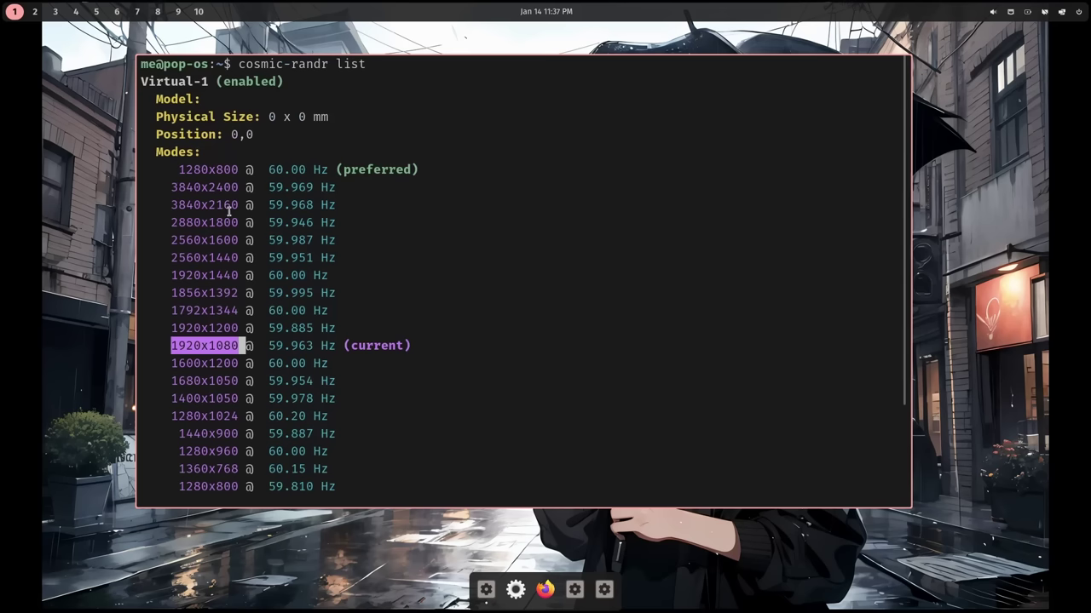
triple_click(175, 82)
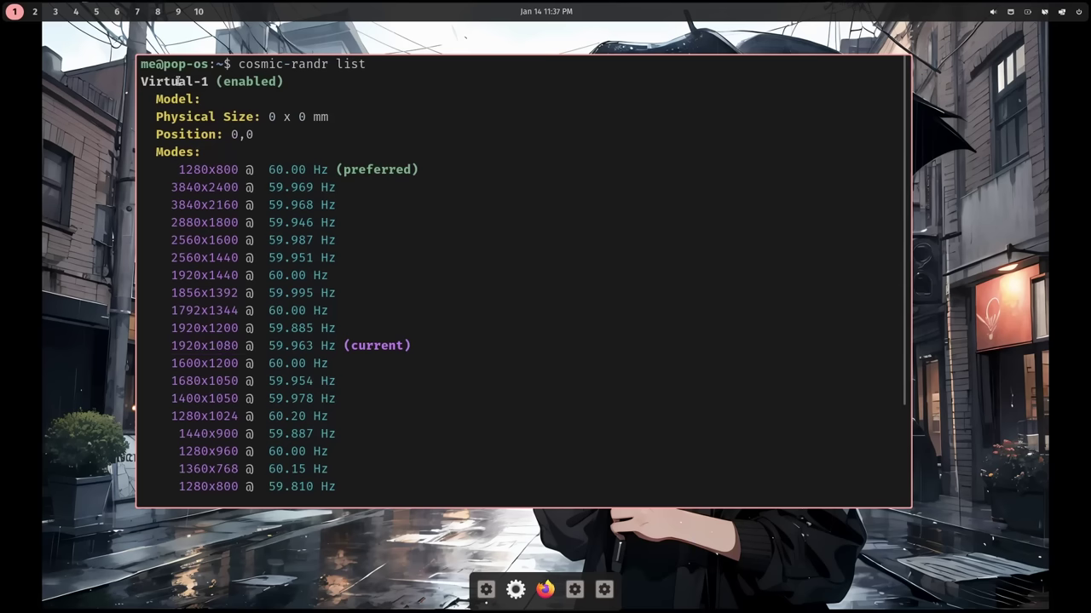
double_click(174, 81)
key("super+c")
type("e")
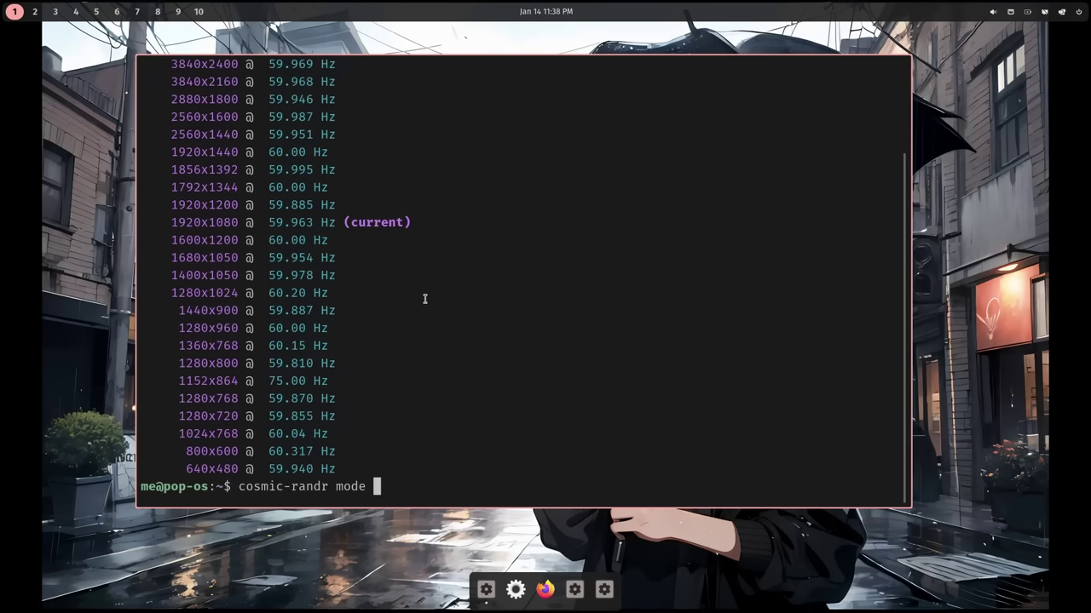
middle_click(460, 371)
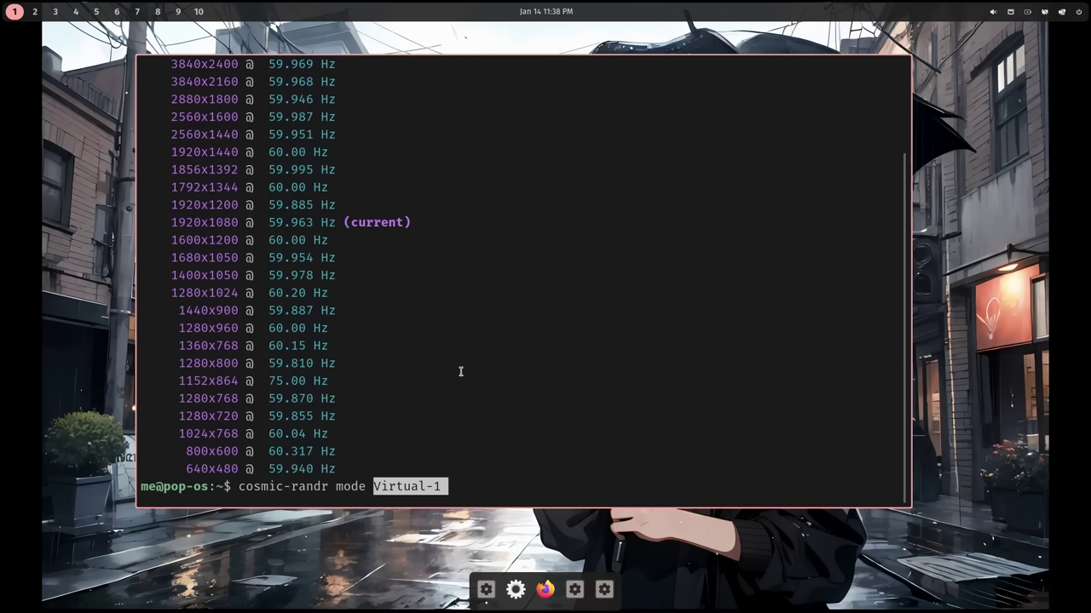
type("1920 1080")
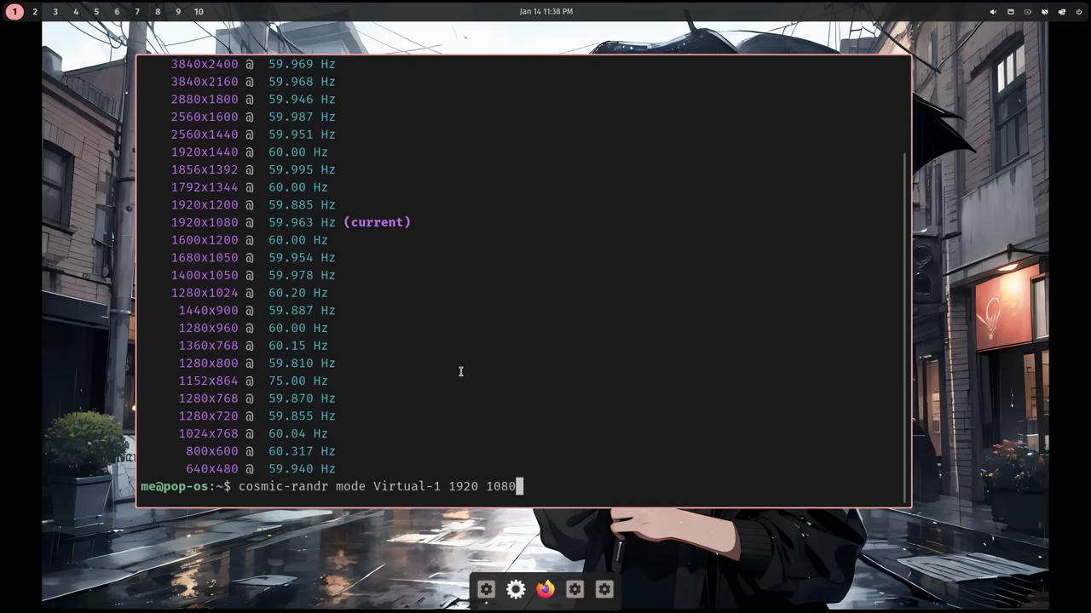